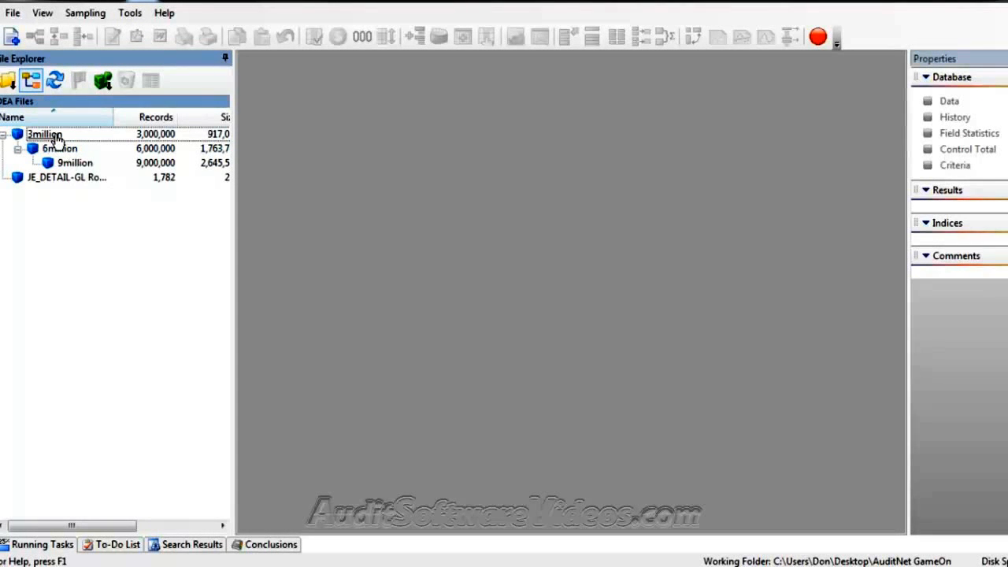
Open the 3million, 6million and 9million databases
{"action": "double_click", "coordinate": [44, 134]}
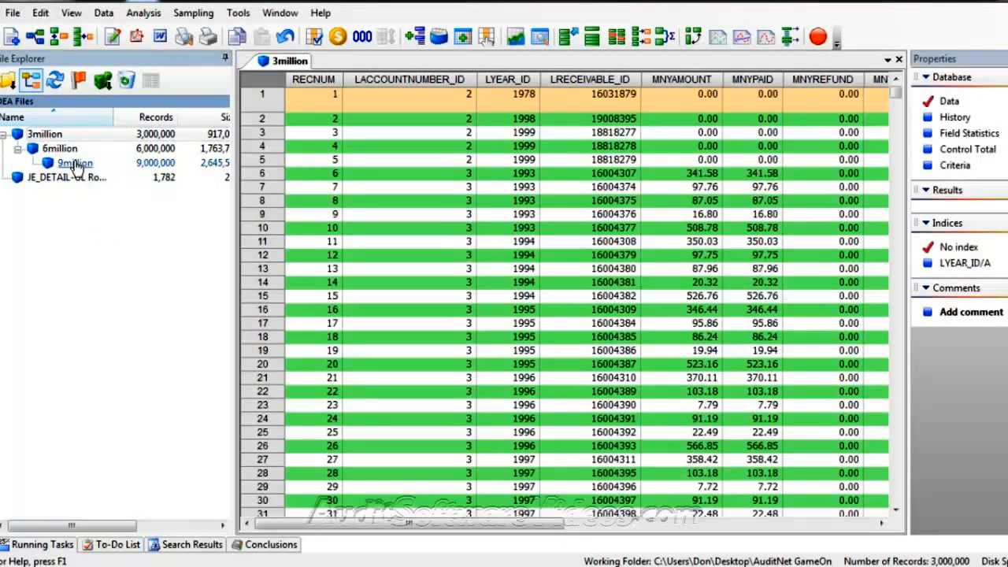
{"action": "left_click", "coordinate": [69, 150]}
{"action": "double_click", "coordinate": [69, 151]}
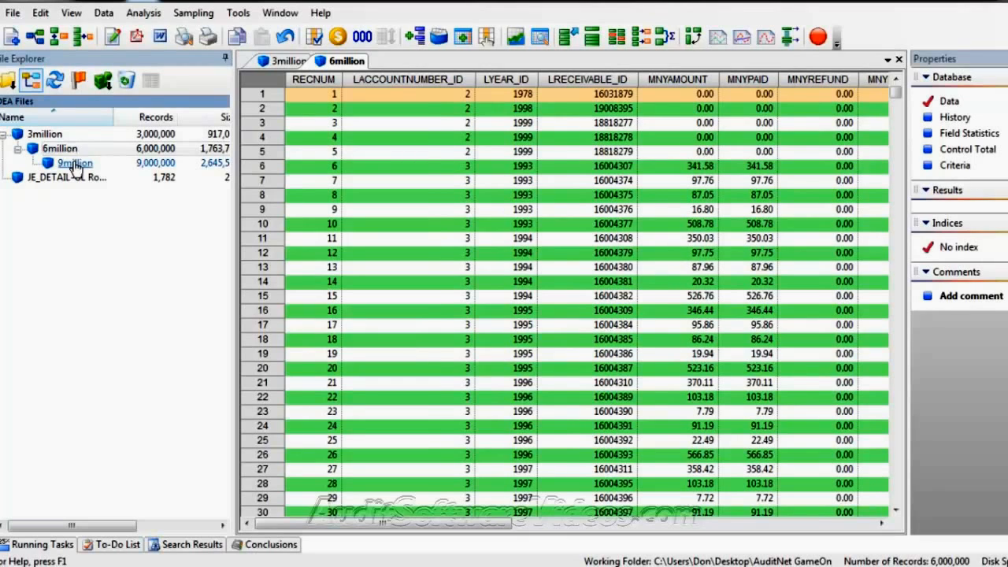
{"action": "double_click", "coordinate": [74, 164]}
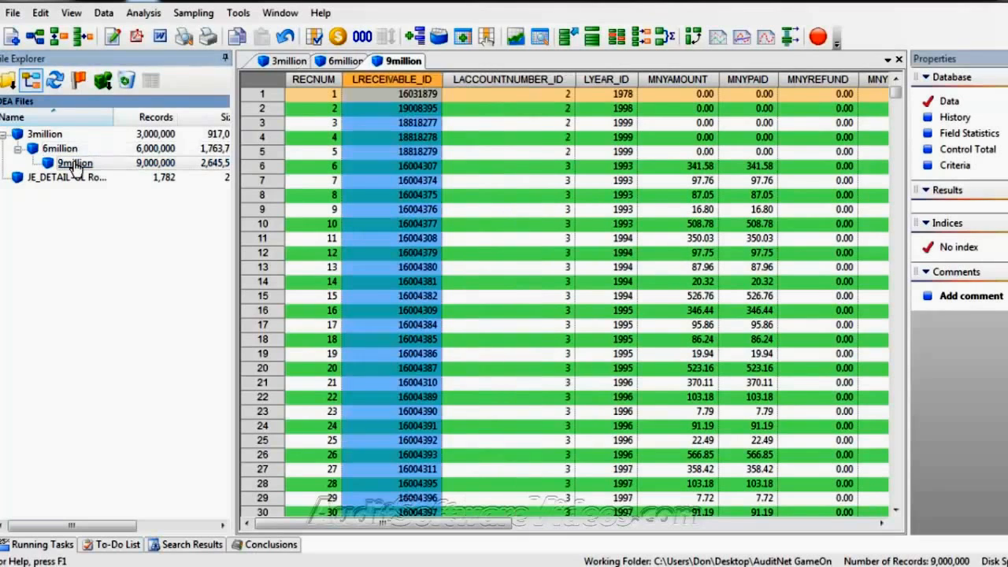
Place the 9million database in a new vertical tab group and auto-hide the File Explorer and Properties panes
{"action": "left_click", "coordinate": [286, 14]}
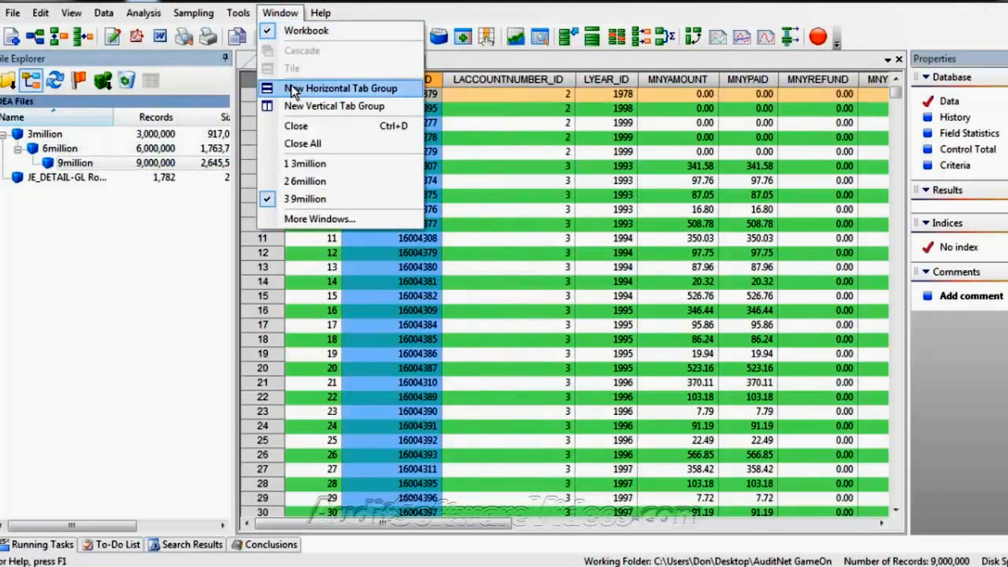
{"action": "left_click", "coordinate": [299, 105]}
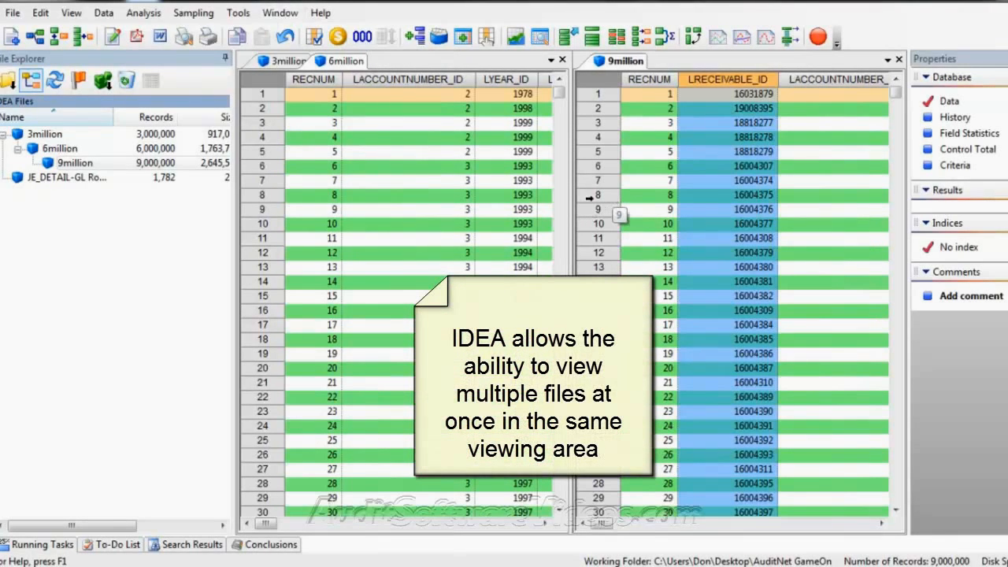
{"action": "left_click", "coordinate": [226, 58]}
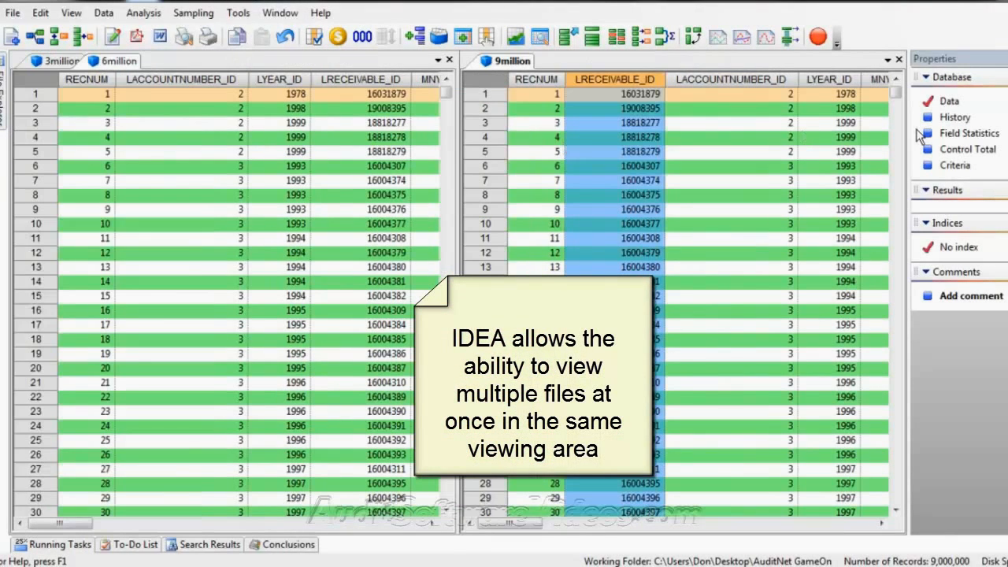
{"action": "left_click", "coordinate": [1007, 59]}
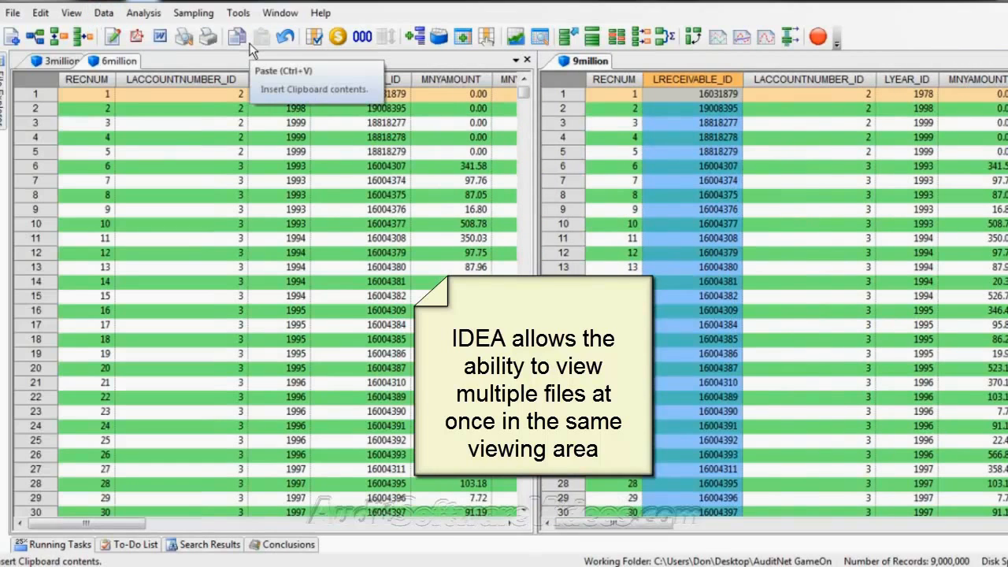
Move the 3million database into the 9million tab group and return it to the group holding 6million
{"action": "left_click_drag", "start_coordinate": [71, 62], "coordinate": [703, 61]}
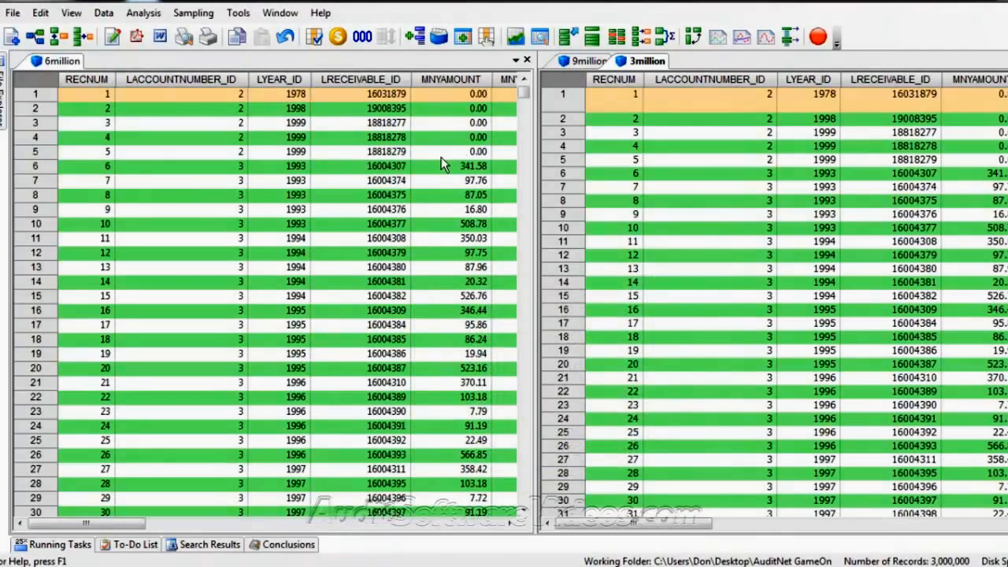
{"action": "left_click", "coordinate": [270, 13]}
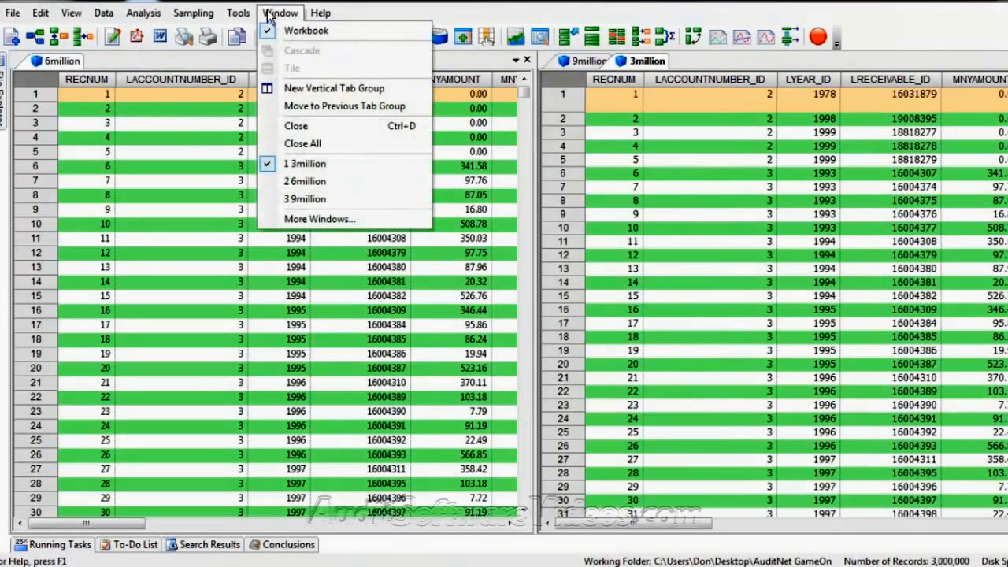
{"action": "left_click", "coordinate": [300, 111]}
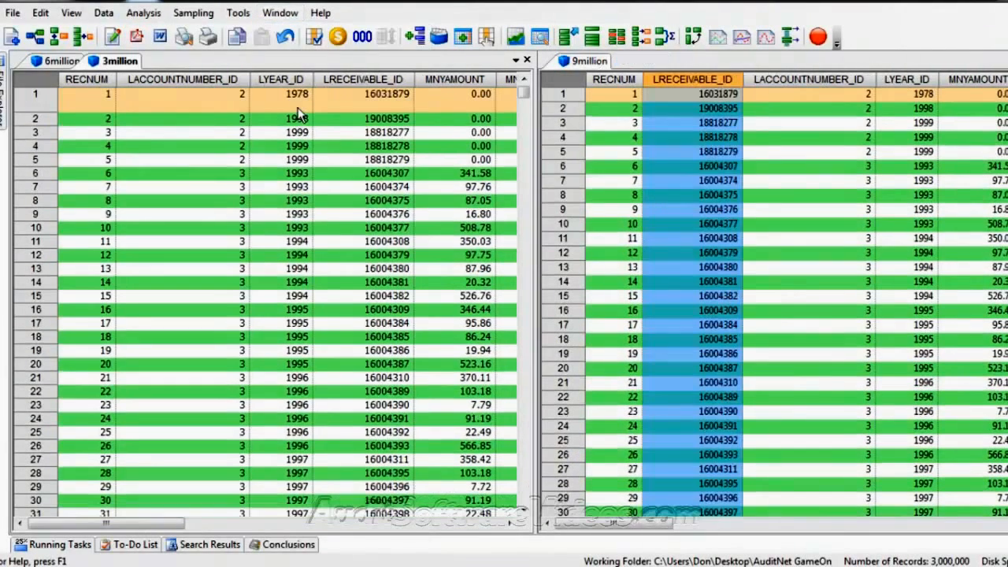
Close all open databases and restore the File Explorer and Properties panes
{"action": "left_click", "coordinate": [280, 12]}
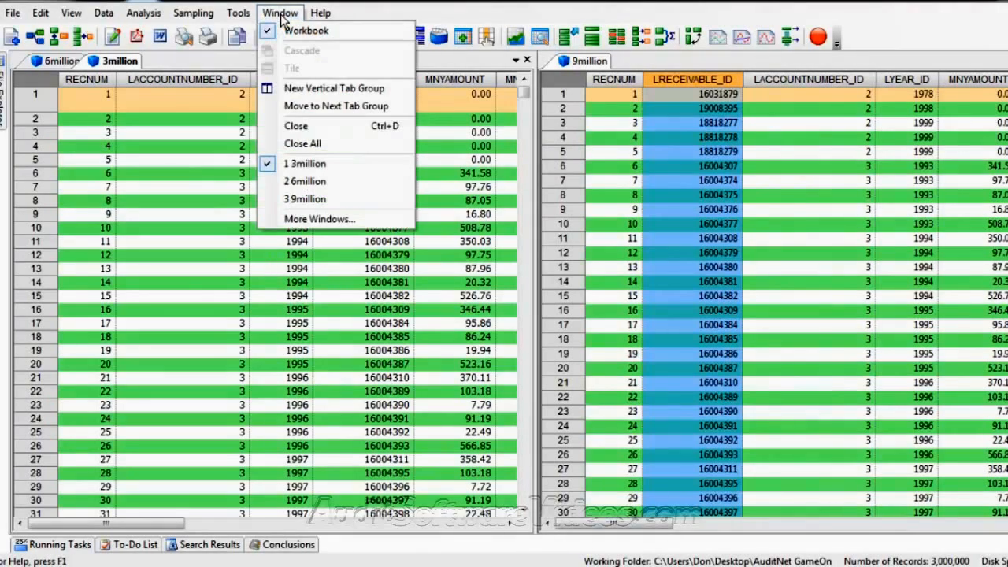
{"action": "left_click", "coordinate": [296, 139]}
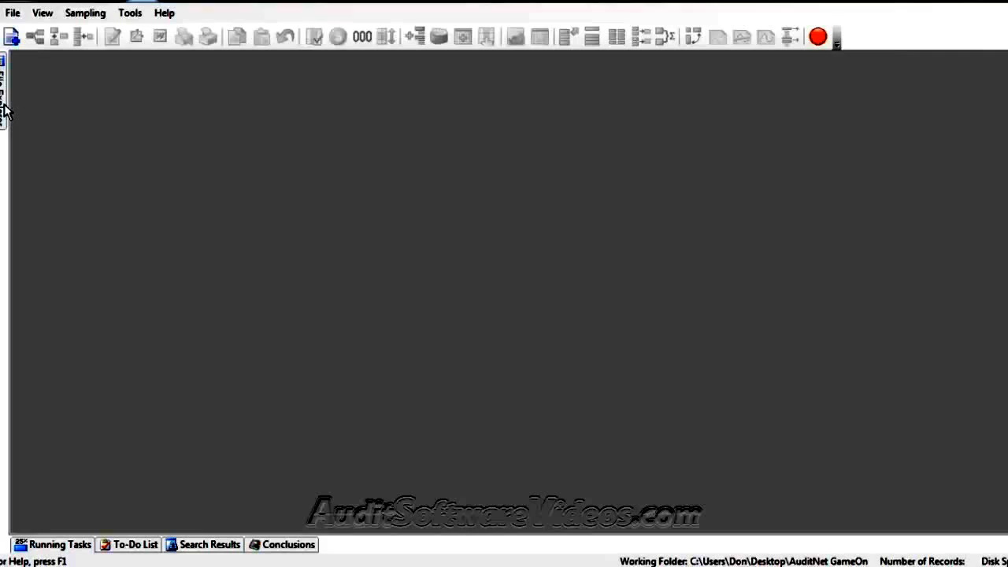
{"action": "left_click", "coordinate": [3, 111]}
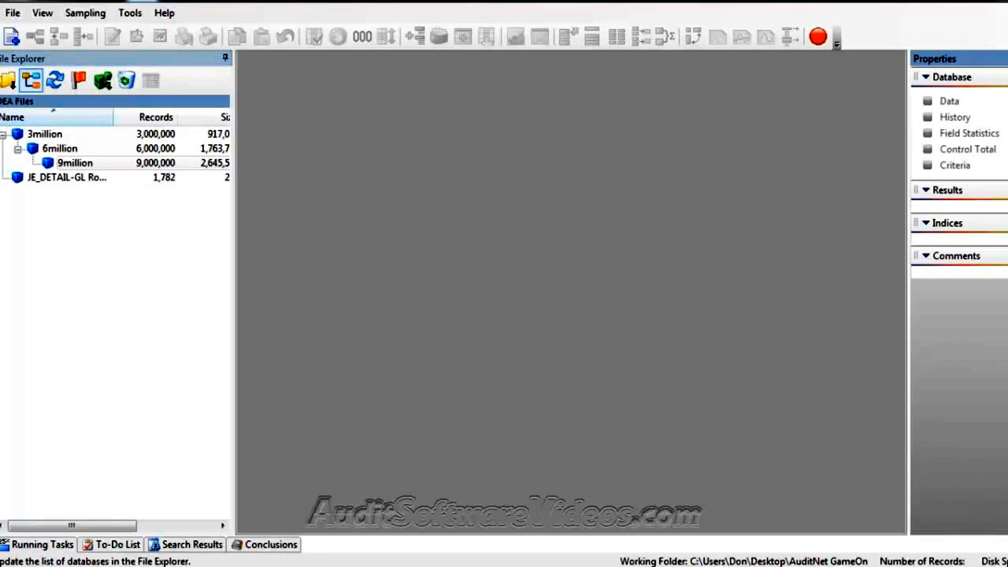
Open the JE_DETAIL-GL Routine database and narrow both side panes to widen the data view
{"action": "left_click", "coordinate": [93, 179]}
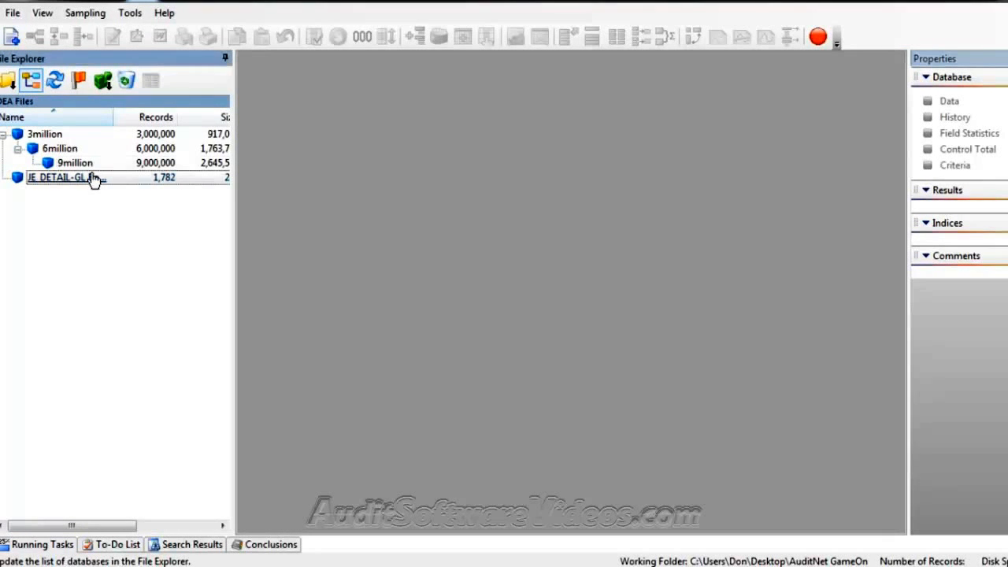
{"action": "double_click", "coordinate": [93, 179]}
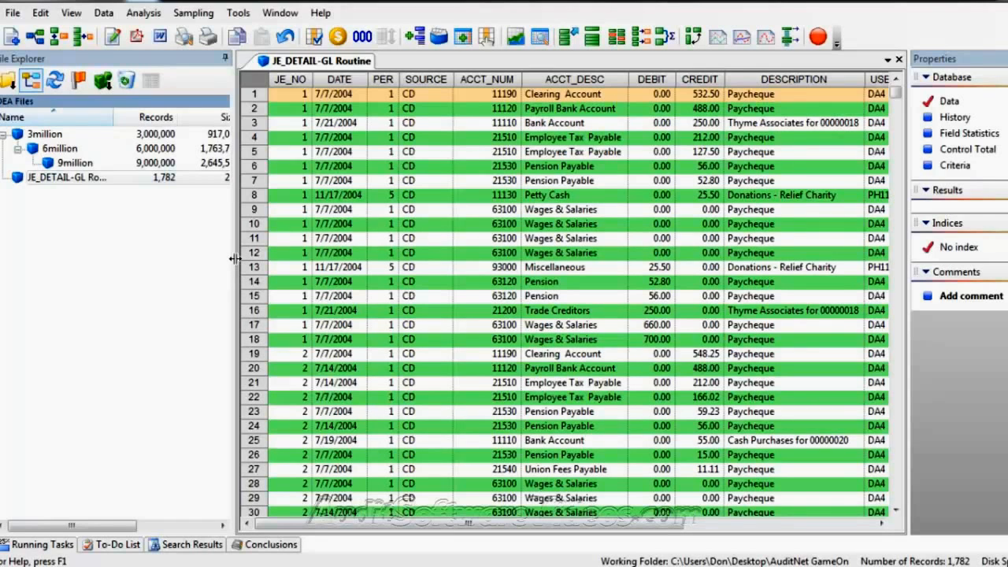
{"action": "left_click_drag", "start_coordinate": [235, 258], "coordinate": [135, 283]}
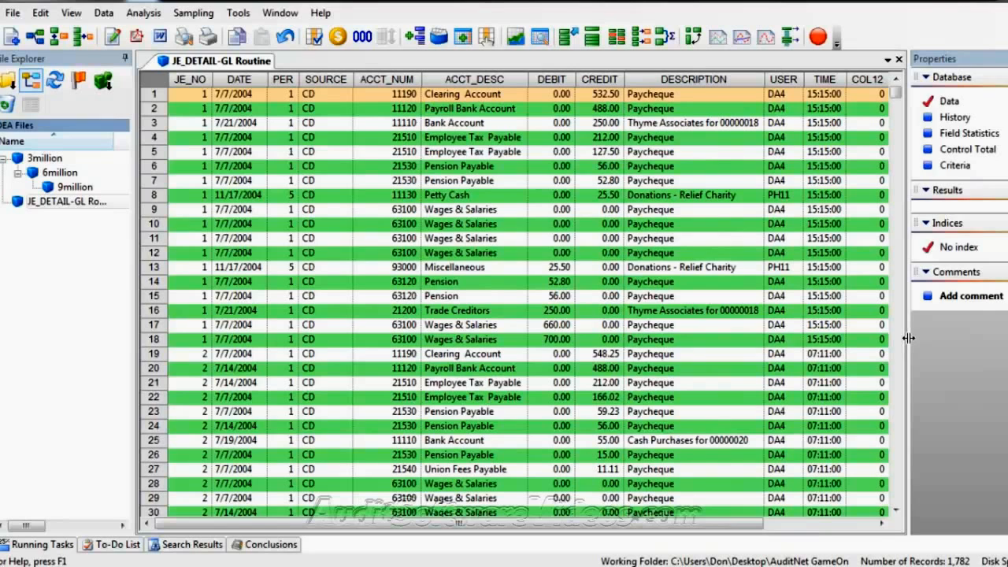
{"action": "left_click_drag", "start_coordinate": [908, 338], "coordinate": [943, 368]}
Open Field Manipulation for the JE_DETAIL-GL Routine database and review its fields from DATE through DESCRIPTION
{"action": "left_click", "coordinate": [103, 13]}
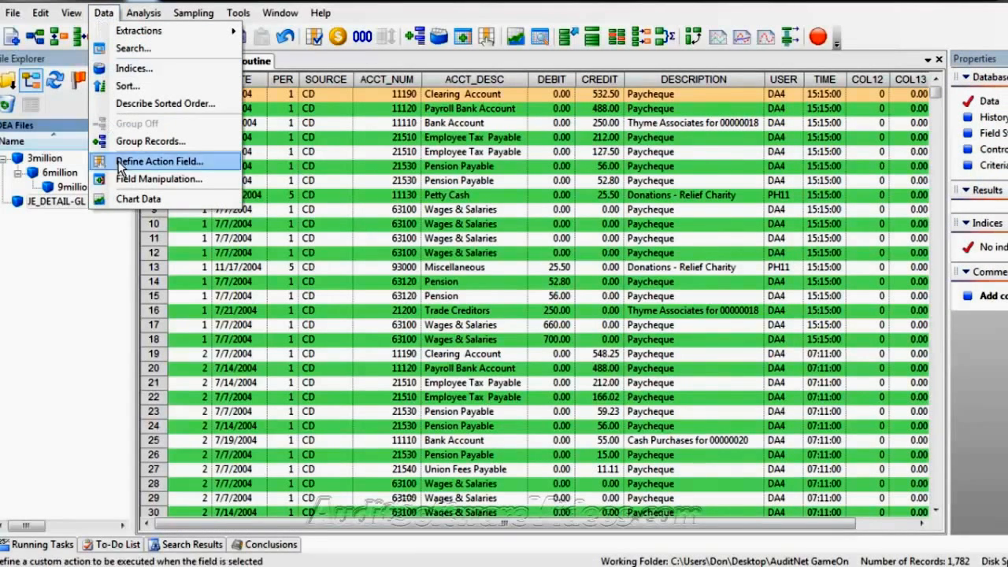
{"action": "left_click", "coordinate": [126, 179]}
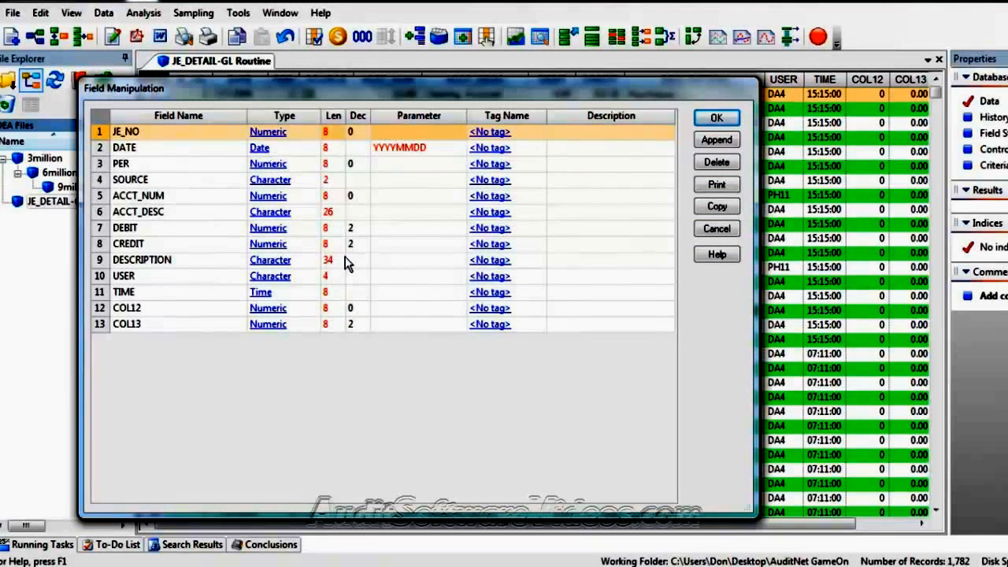
{"action": "left_click", "coordinate": [132, 148]}
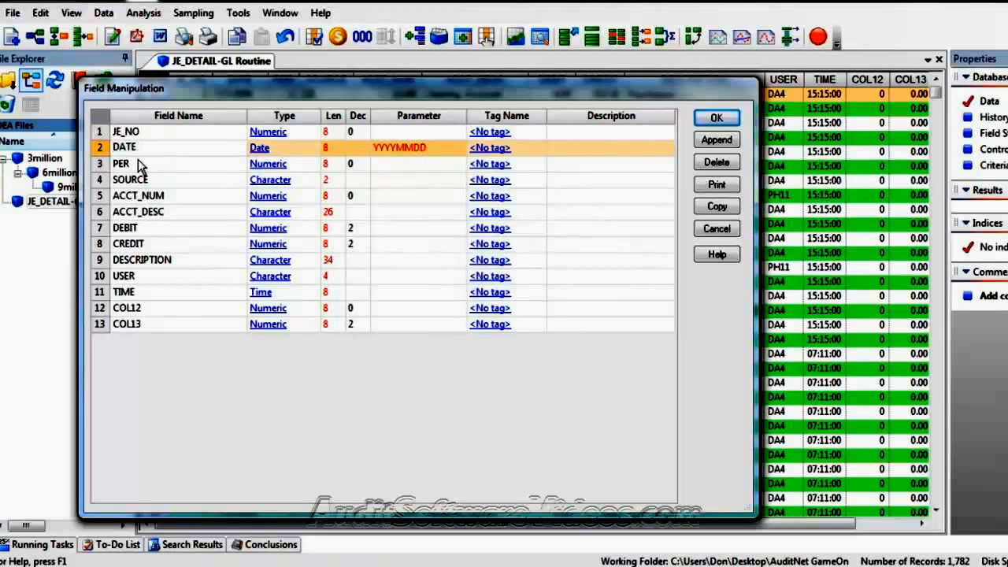
{"action": "left_click", "coordinate": [140, 163]}
{"action": "left_click", "coordinate": [145, 180]}
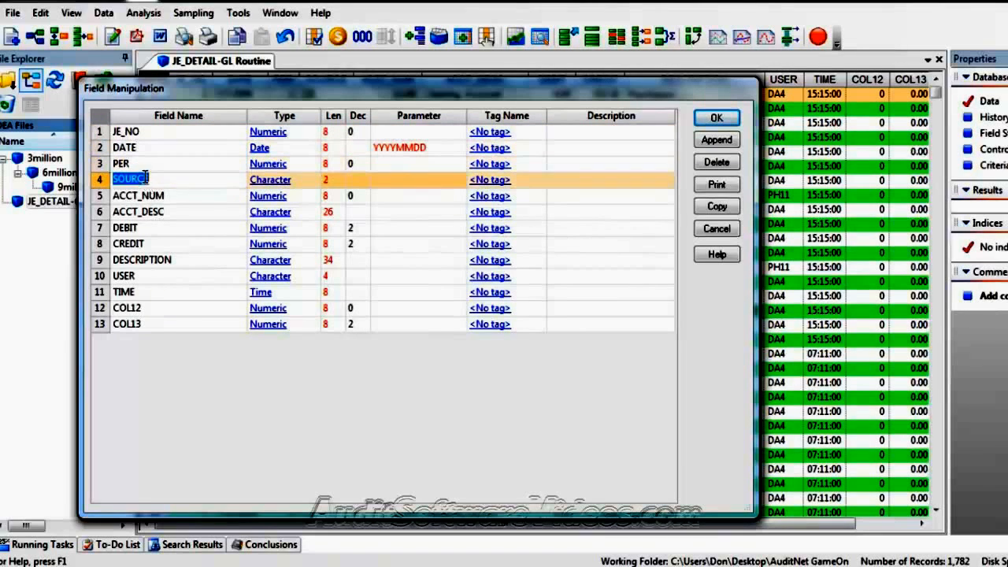
{"action": "left_click", "coordinate": [166, 197]}
{"action": "left_click", "coordinate": [167, 214]}
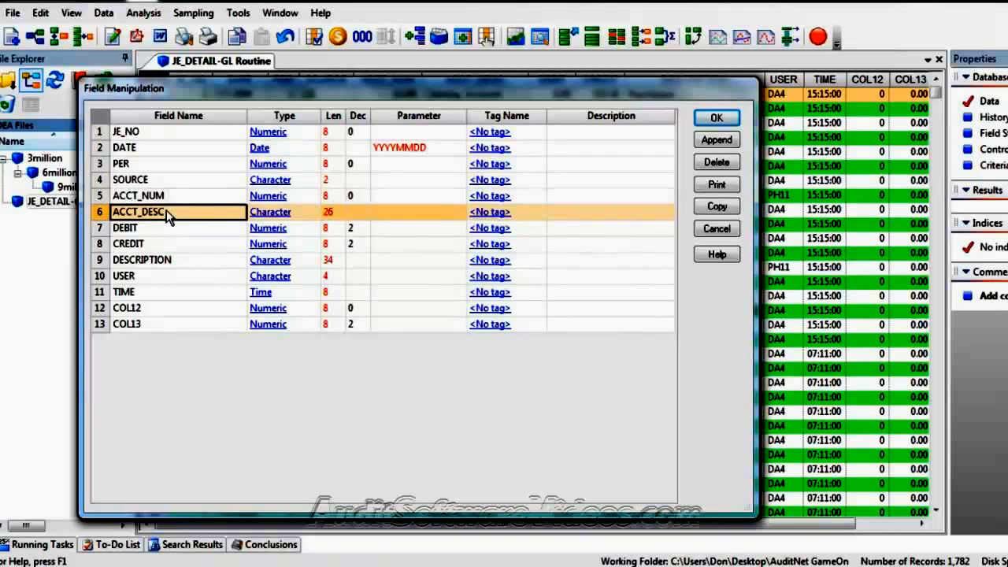
{"action": "left_click", "coordinate": [147, 228]}
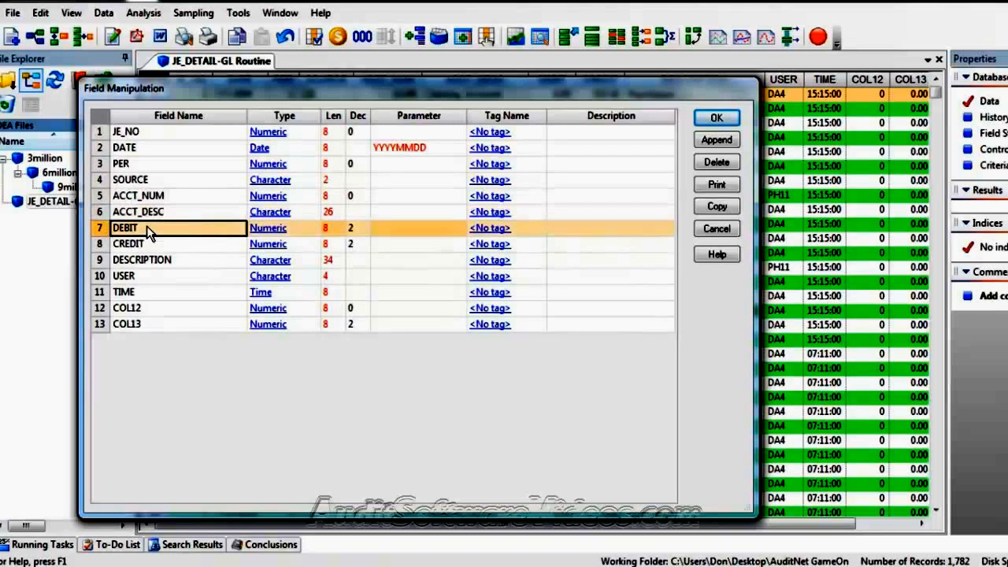
{"action": "left_click", "coordinate": [148, 246]}
{"action": "left_click", "coordinate": [148, 260]}
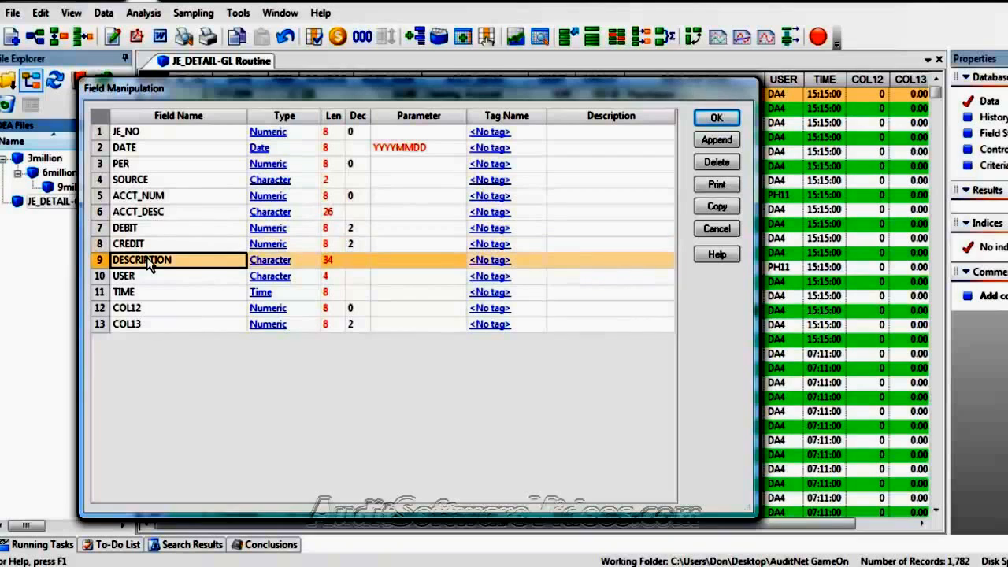
View the data types available for the JE_NO field and leave Field Manipulation without making changes
{"action": "left_click", "coordinate": [278, 134]}
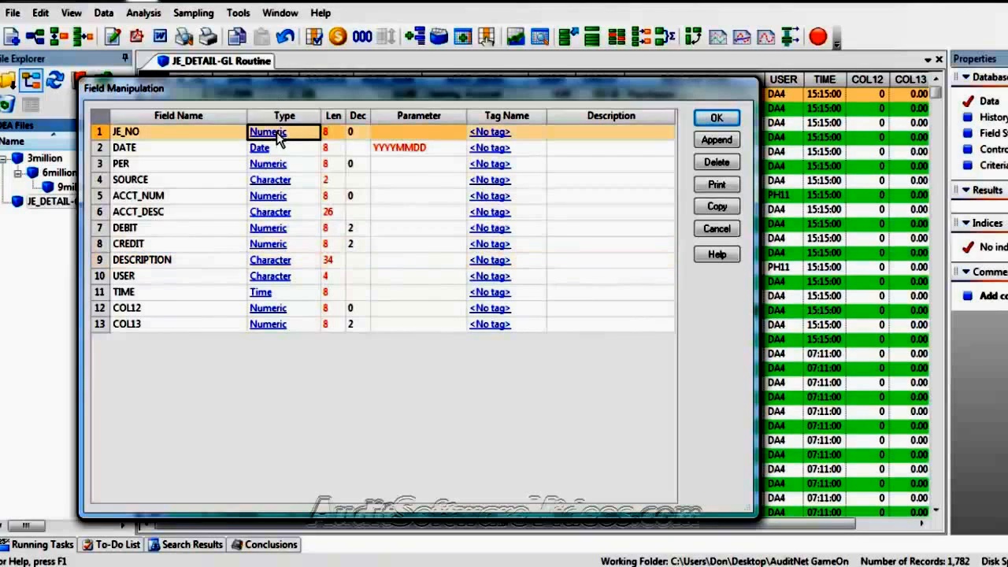
{"action": "left_click", "coordinate": [279, 136]}
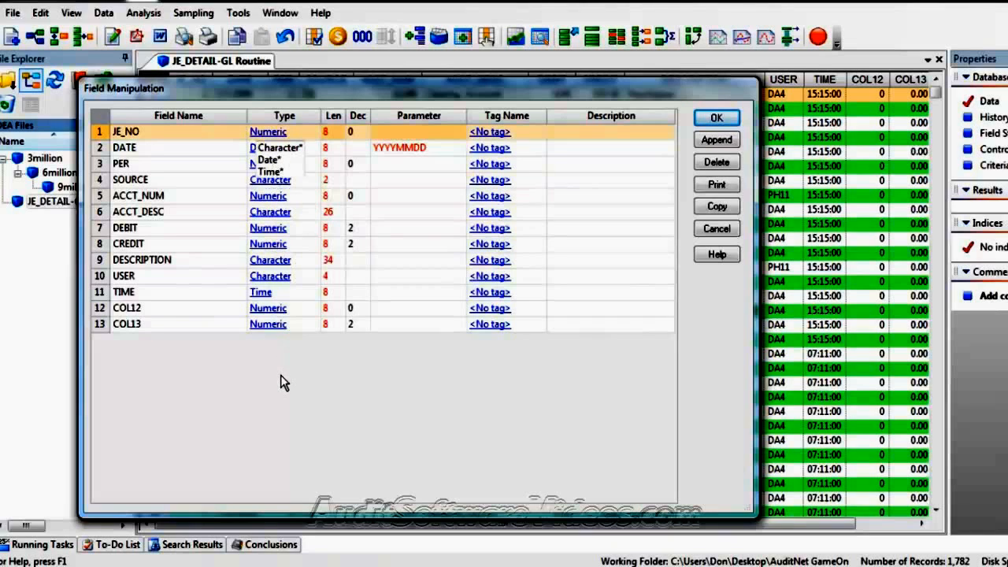
{"action": "left_click", "coordinate": [306, 338]}
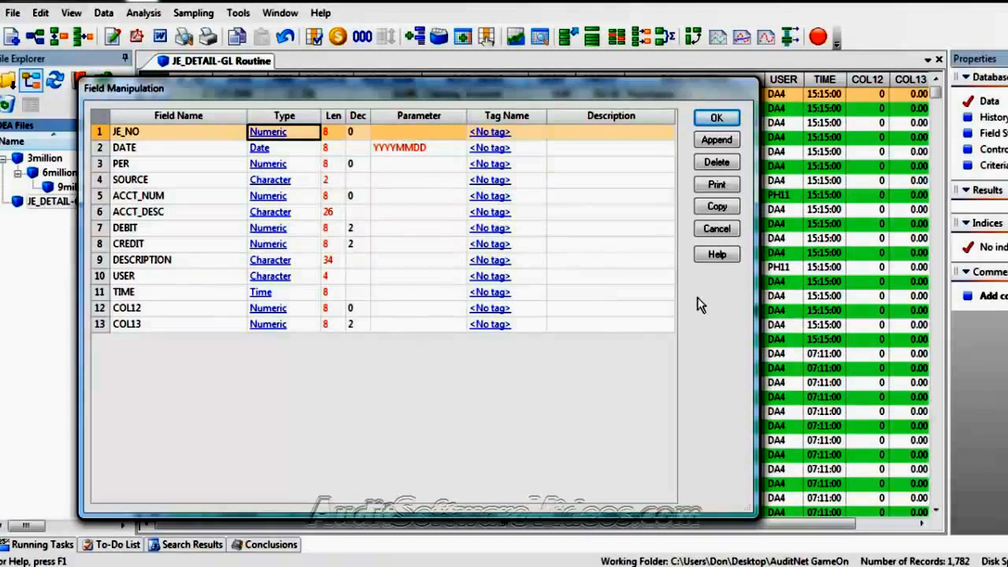
{"action": "left_click", "coordinate": [709, 227]}
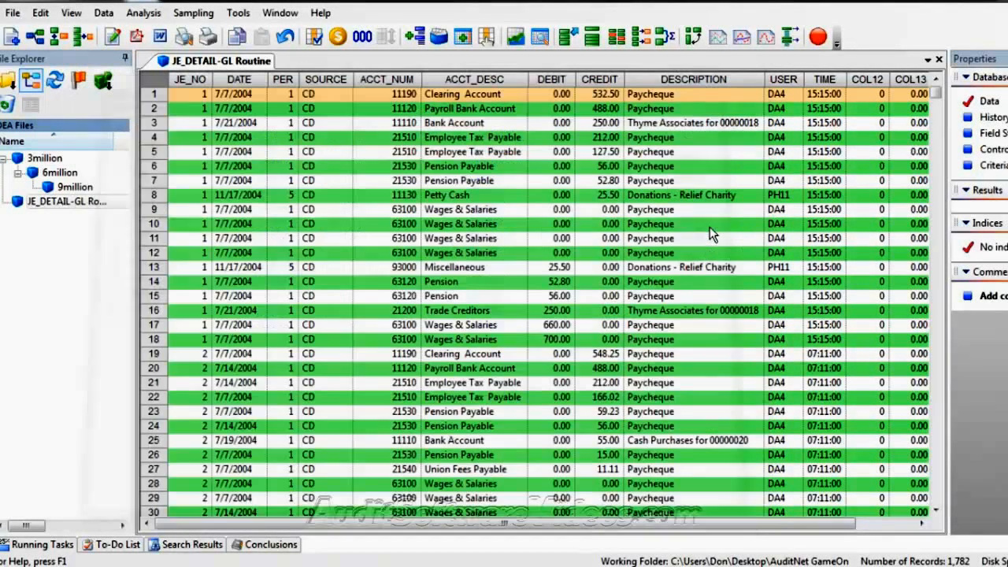
Create field statistics for all fields in the journal entry database and widen the numeric statistics table
{"action": "left_click", "coordinate": [1003, 137]}
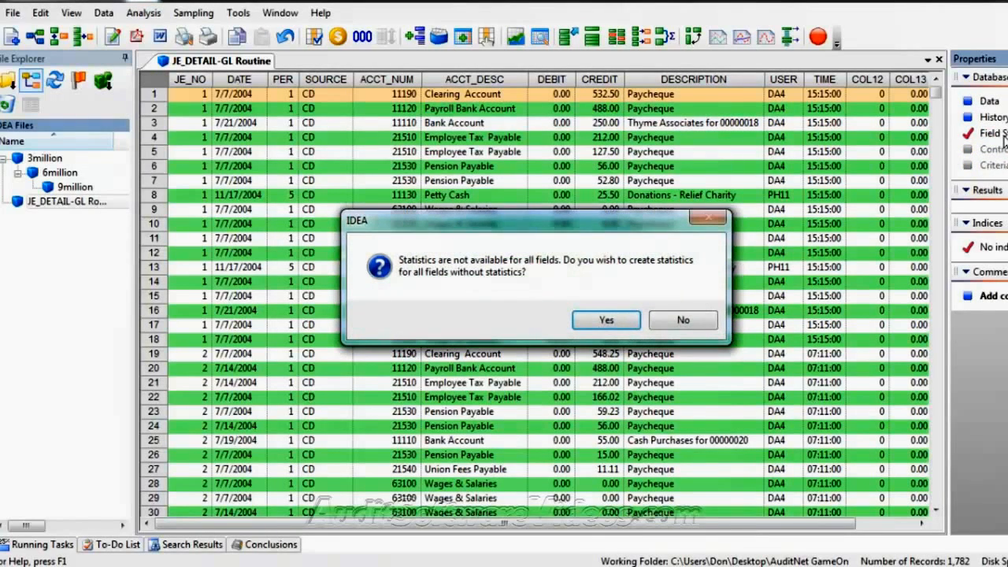
{"action": "left_click", "coordinate": [615, 318]}
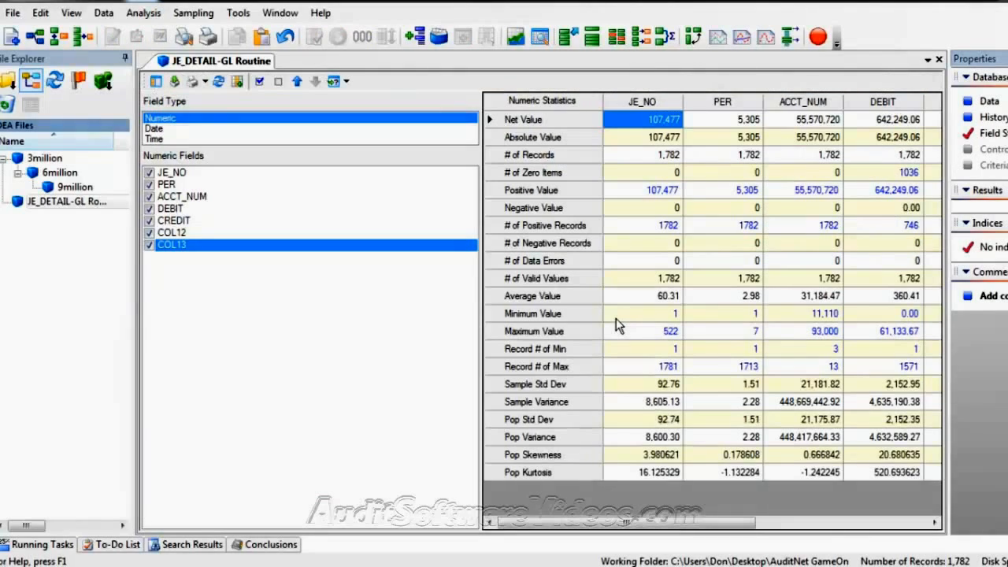
{"action": "left_click_drag", "start_coordinate": [476, 185], "coordinate": [264, 189]}
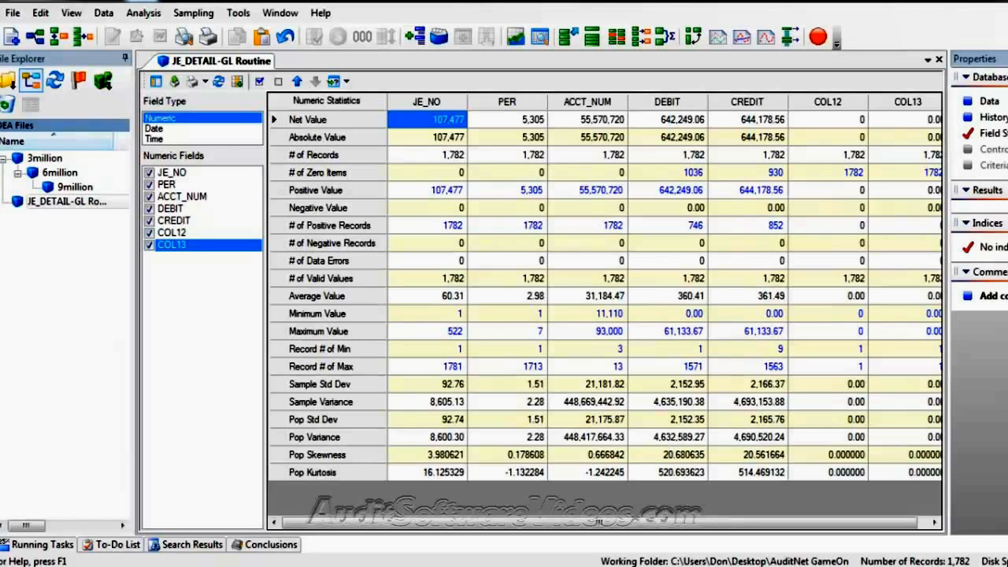
{"action": "left_click_drag", "start_coordinate": [664, 520], "coordinate": [701, 531]}
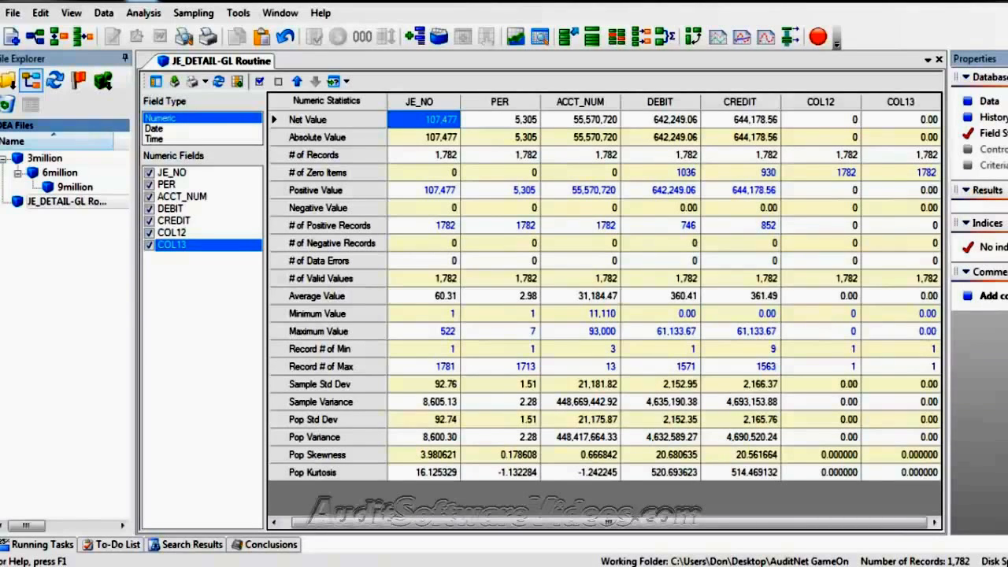
Compare the net and absolute values of DEBIT and CREDIT, and check the DEBIT negative value
{"action": "left_click", "coordinate": [760, 123]}
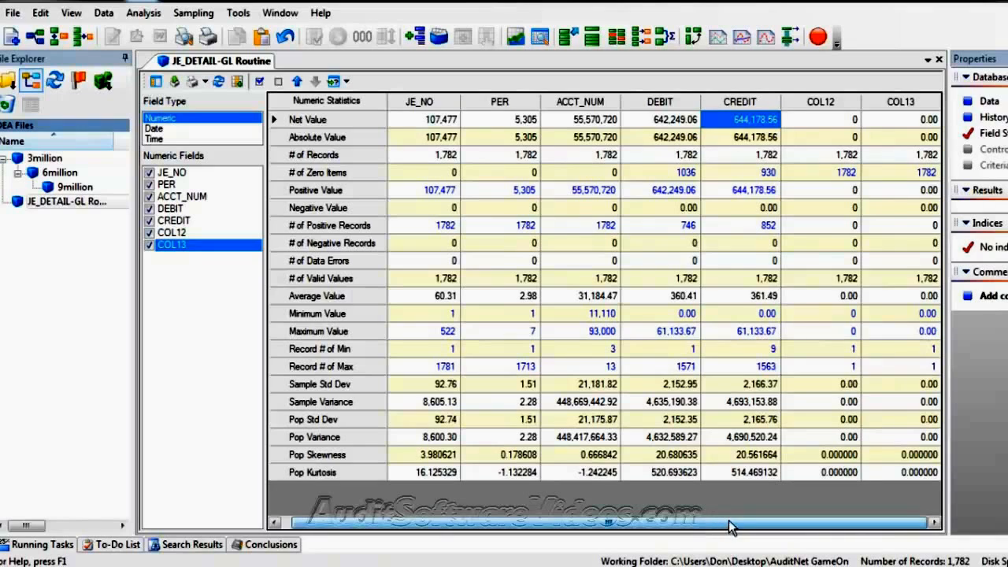
{"action": "left_click", "coordinate": [658, 125]}
{"action": "left_click", "coordinate": [744, 127]}
{"action": "left_click", "coordinate": [682, 142]}
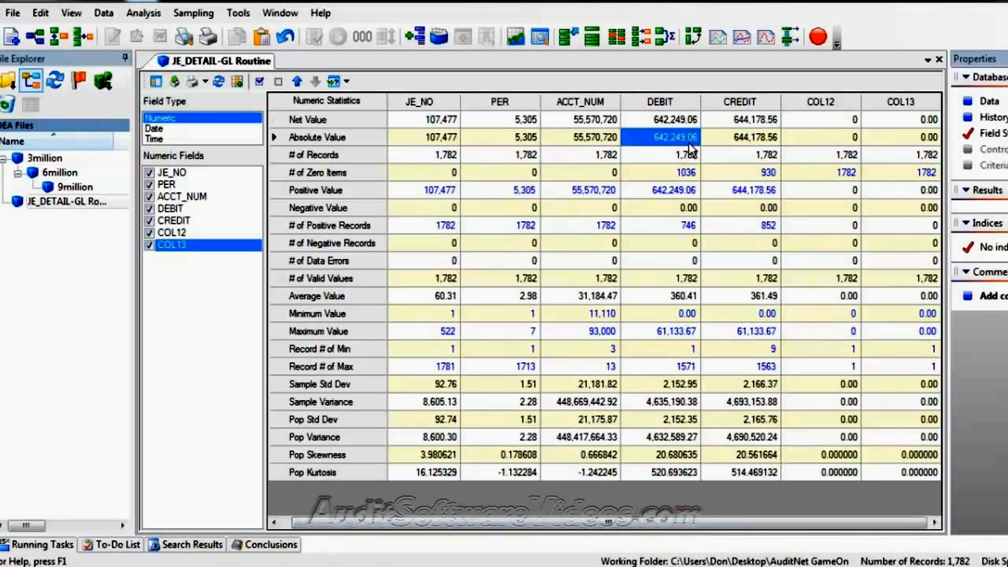
{"action": "left_click", "coordinate": [725, 145]}
{"action": "left_click", "coordinate": [671, 203]}
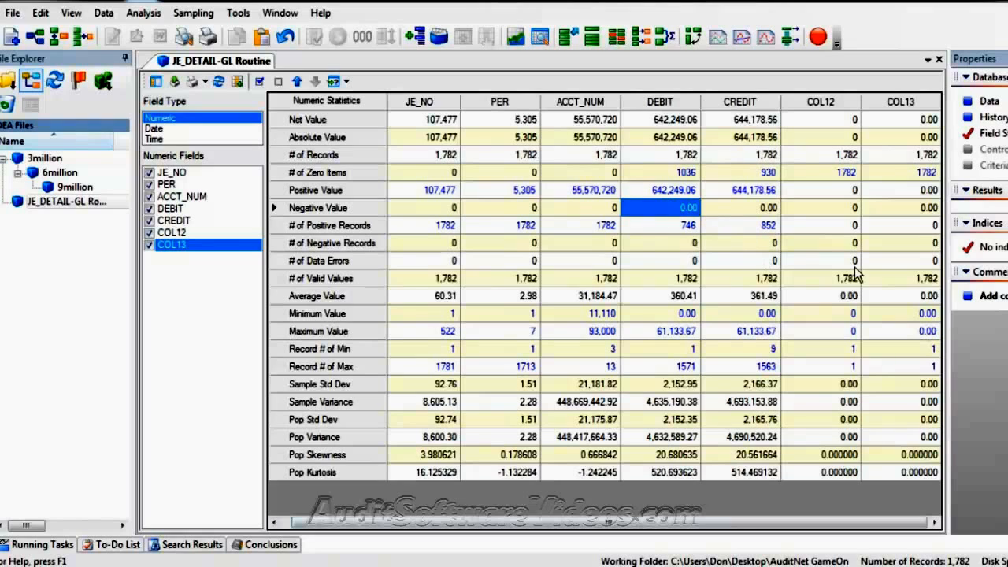
{"action": "left_click_drag", "start_coordinate": [916, 532], "coordinate": [726, 533]}
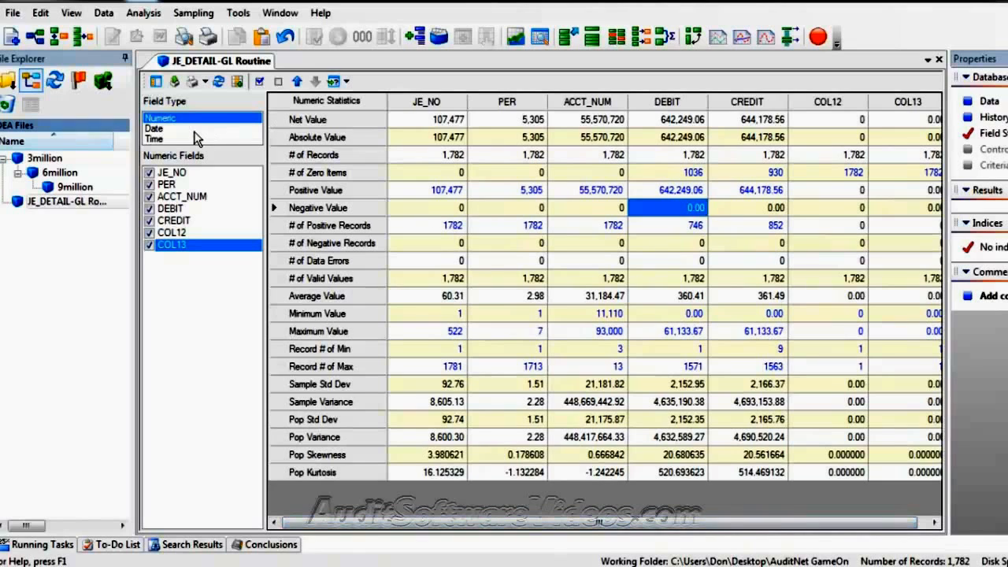
Show the date statistics, widen the statistic label column, and review the DATE counts by month and weekday
{"action": "left_click", "coordinate": [159, 129]}
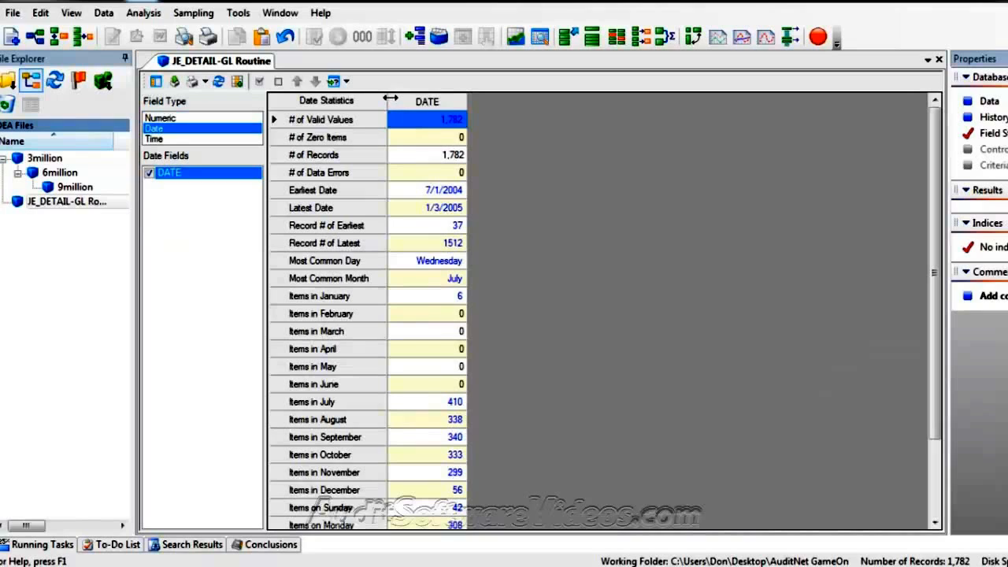
{"action": "left_click_drag", "start_coordinate": [387, 98], "coordinate": [441, 100]}
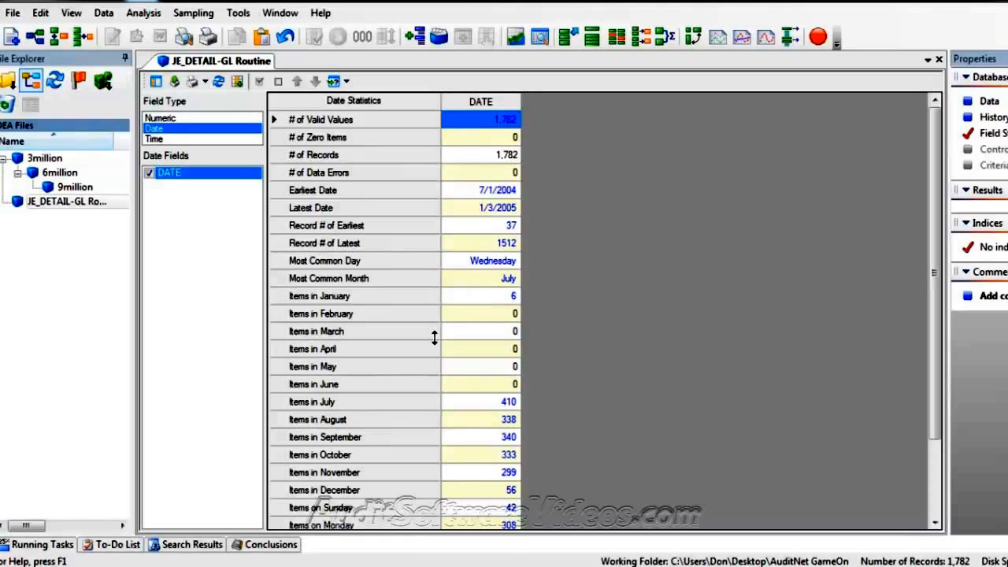
{"action": "left_click_drag", "start_coordinate": [942, 292], "coordinate": [934, 428]}
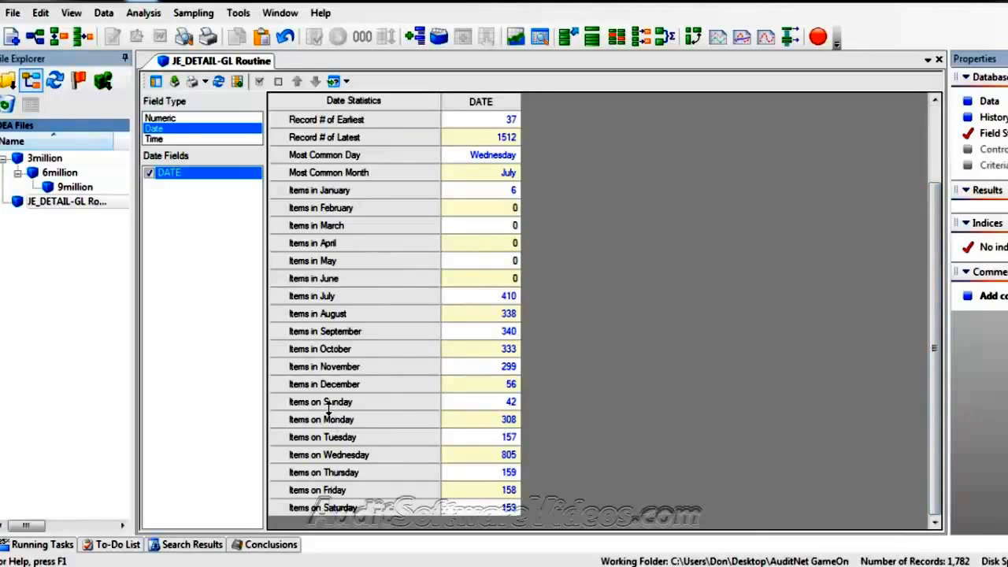
Drill into the records dated on Sunday and save them as a new database named "JE on Sunday"
{"action": "left_click", "coordinate": [510, 403]}
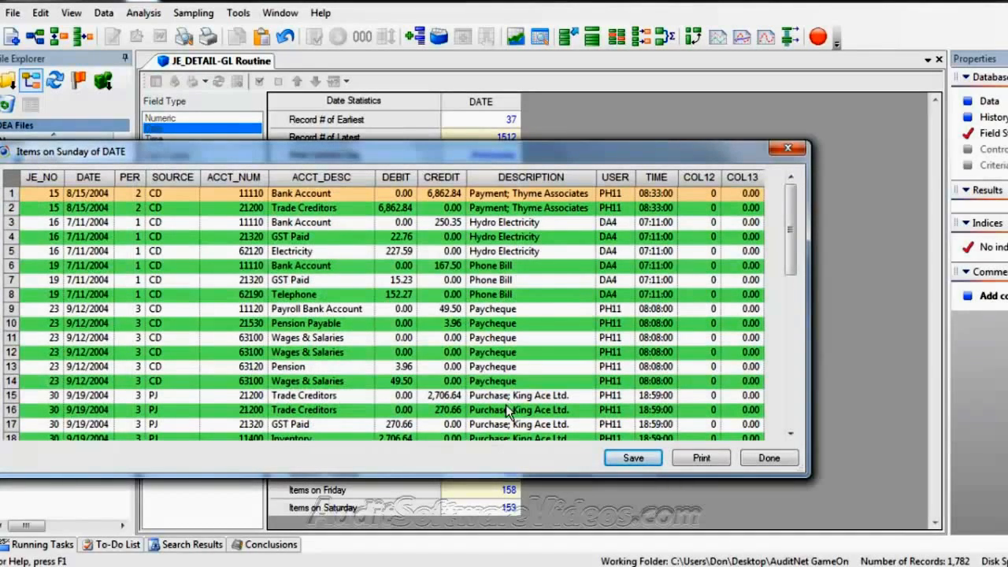
{"action": "left_click", "coordinate": [636, 457]}
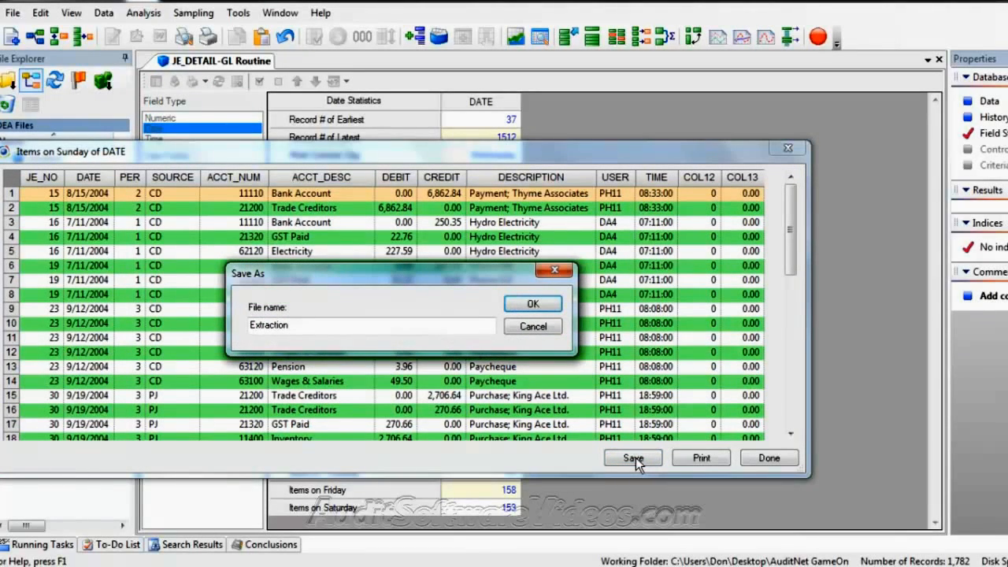
{"action": "left_click", "coordinate": [334, 331]}
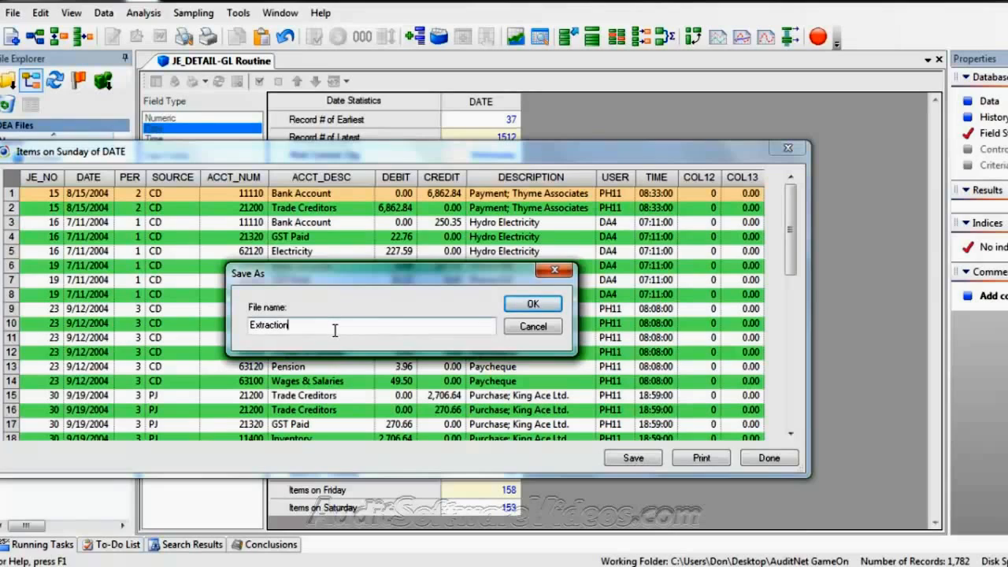
{"action": "key", "text": "BackSpace"}
{"action": "key", "text": "BackSpace"}
{"action": "key", "text": "BackSpace"}
{"action": "key", "text": "BackSpace"}
{"action": "key", "text": "BackSpace"}
{"action": "key", "text": "BackSpace"}
{"action": "key", "text": "BackSpace"}
{"action": "key", "text": "BackSpace"}
{"action": "key", "text": "BackSpace"}
{"action": "key", "text": "BackSpace"}
{"action": "type", "text": "JE on"}
{"action": "type", "text": " Sudnay"}
{"action": "key", "text": "BackSpace"}
{"action": "key", "text": "BackSpace"}
{"action": "key", "text": "BackSpace"}
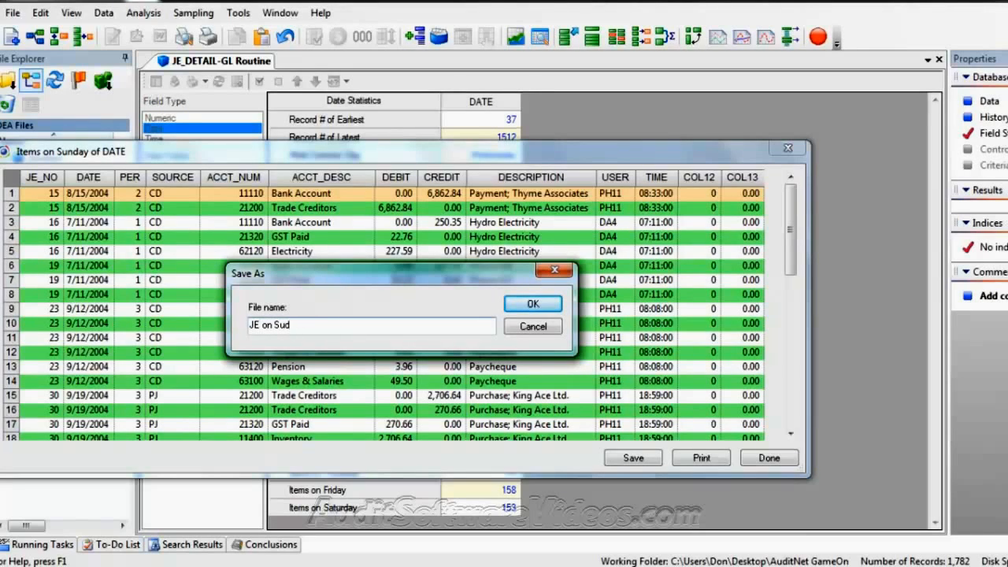
{"action": "key", "text": "BackSpace"}
{"action": "type", "text": "nday"}
{"action": "left_click", "coordinate": [547, 302]}
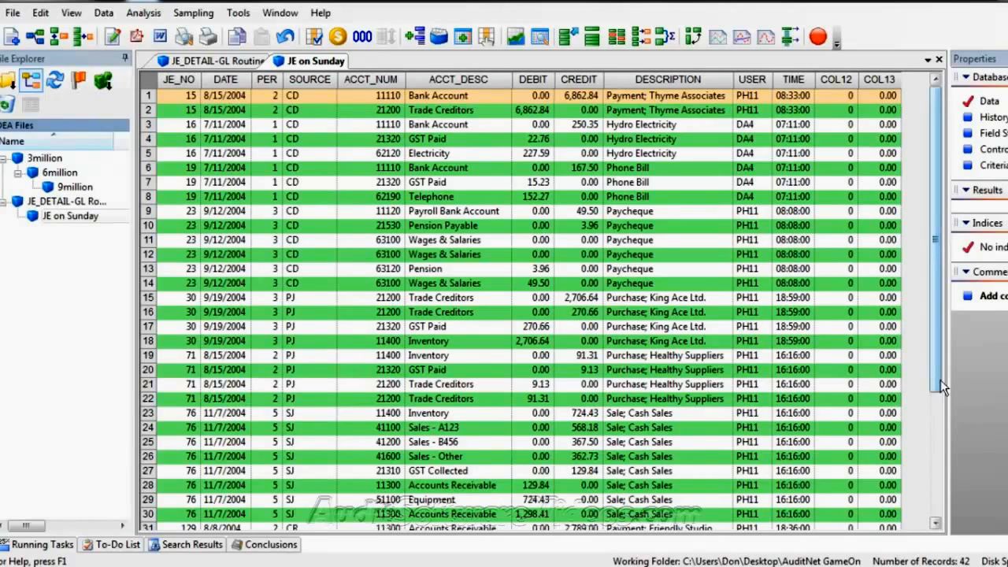
Review the records in the JE on Sunday database and close only that database
{"action": "left_click_drag", "start_coordinate": [940, 379], "coordinate": [938, 494]}
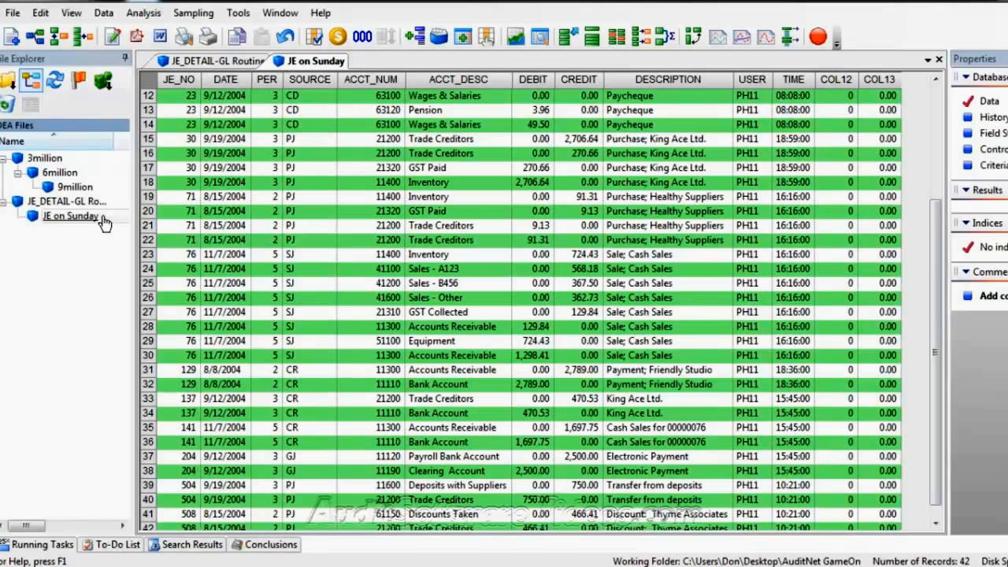
{"action": "left_click", "coordinate": [239, 14]}
{"action": "mouse_move", "coordinate": [279, 13]}
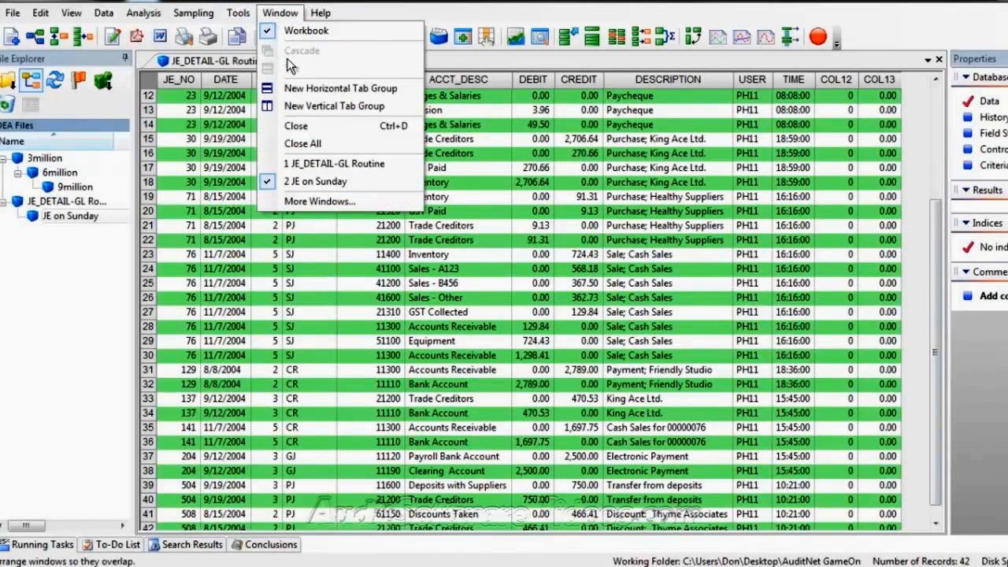
{"action": "left_click", "coordinate": [295, 126]}
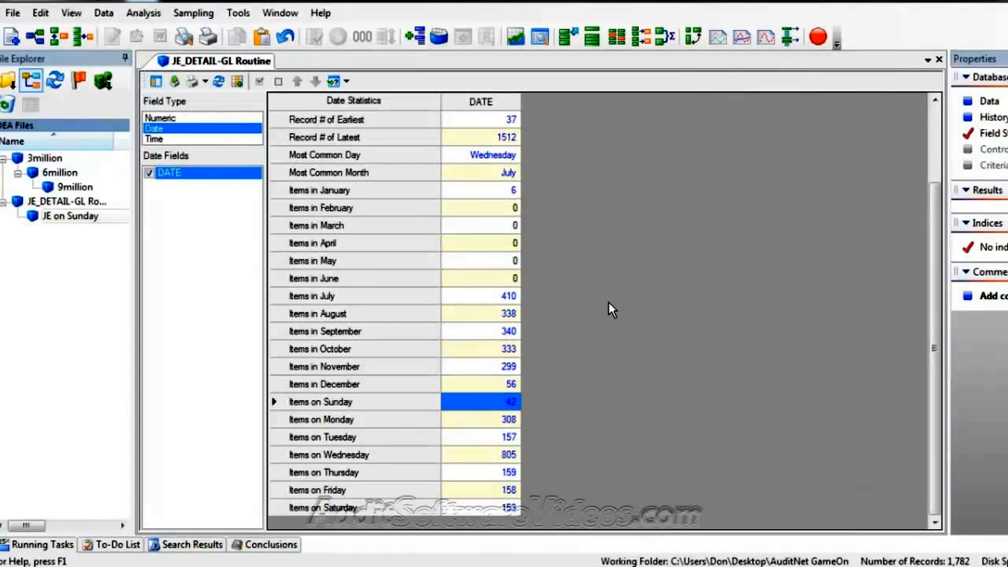
From the TIME field statistics, drill into the records before 6 AM and save them as "JE before 6 am"
{"action": "left_click", "coordinate": [152, 139]}
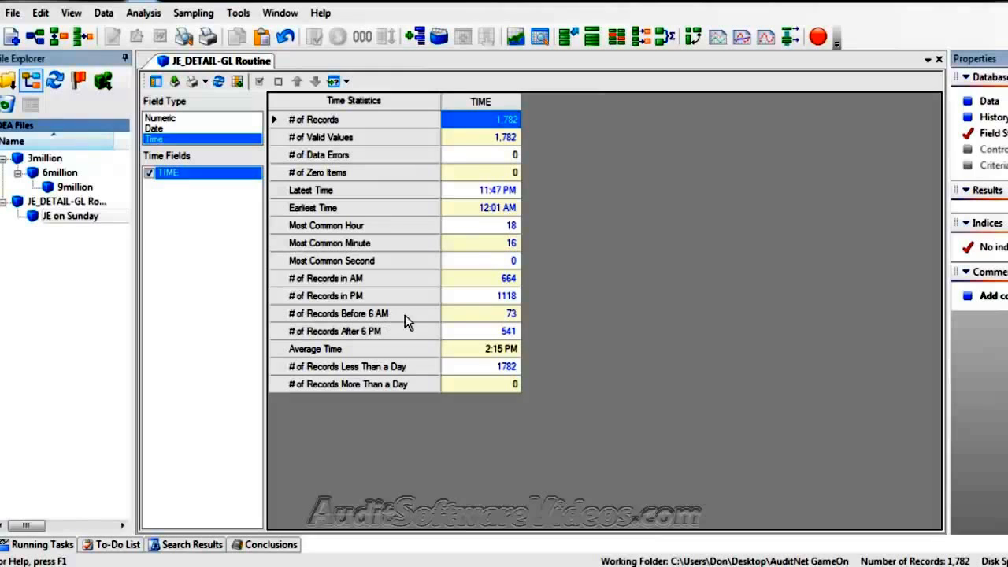
{"action": "left_click", "coordinate": [512, 318]}
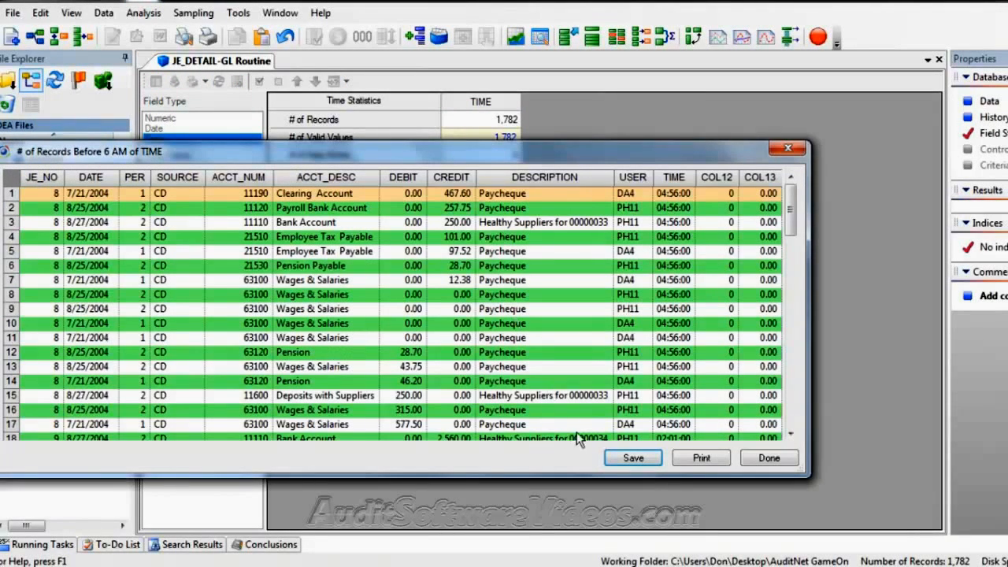
{"action": "left_click", "coordinate": [630, 458]}
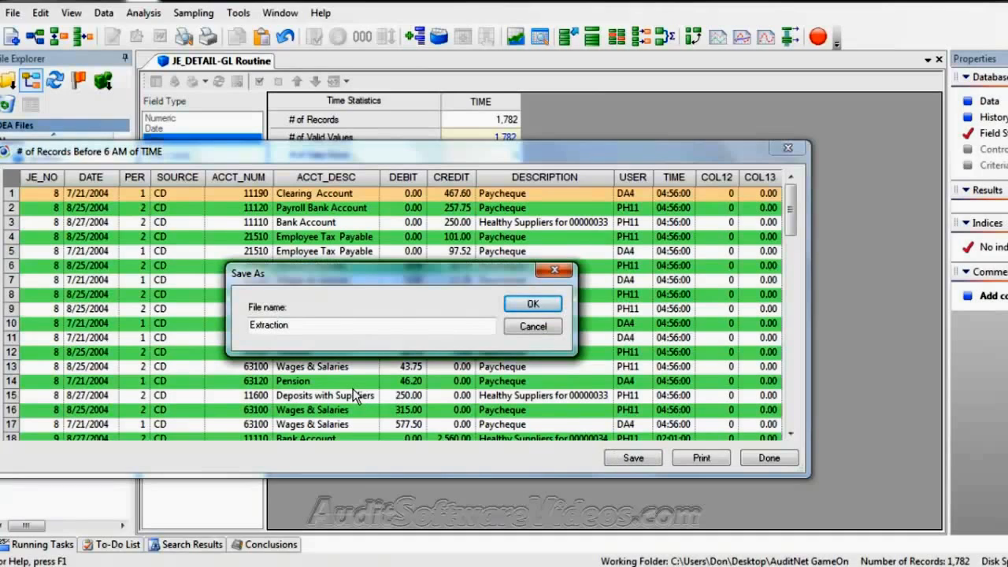
{"action": "left_click", "coordinate": [302, 323]}
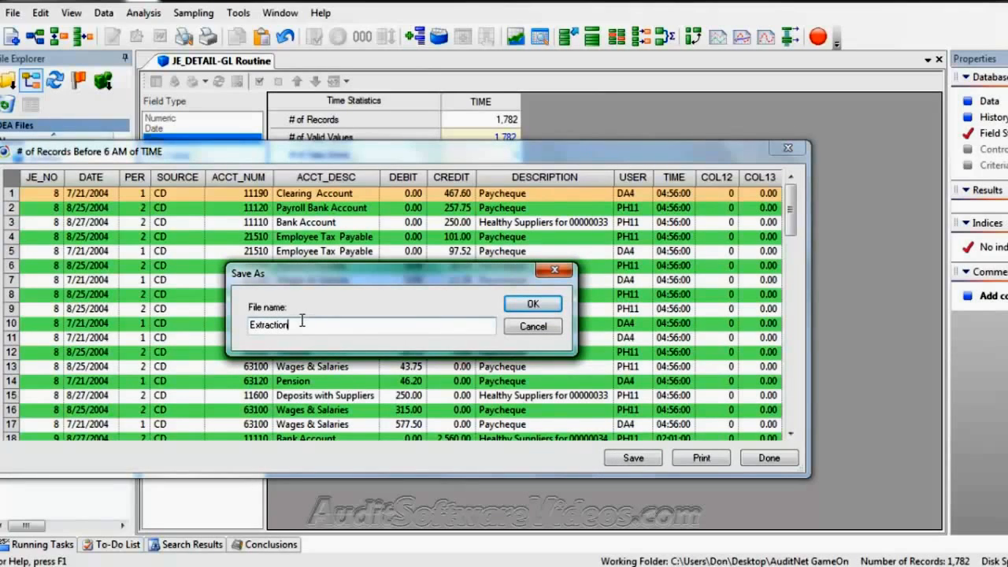
{"action": "key", "text": "BackSpace"}
{"action": "key", "text": "BackSpace"}
{"action": "key", "text": "BackSpace"}
{"action": "key", "text": "BackSpace"}
{"action": "key", "text": "BackSpace"}
{"action": "key", "text": "BackSpace"}
{"action": "key", "text": "BackSpace"}
{"action": "key", "text": "BackSpace"}
{"action": "key", "text": "BackSpace"}
{"action": "key", "text": "BackSpace"}
{"action": "type", "text": "JE befire"}
{"action": "key", "text": "BackSpace"}
{"action": "key", "text": "BackSpace"}
{"action": "key", "text": "BackSpace"}
{"action": "type", "text": "ore 6 am"}
{"action": "left_click", "coordinate": [519, 312]}
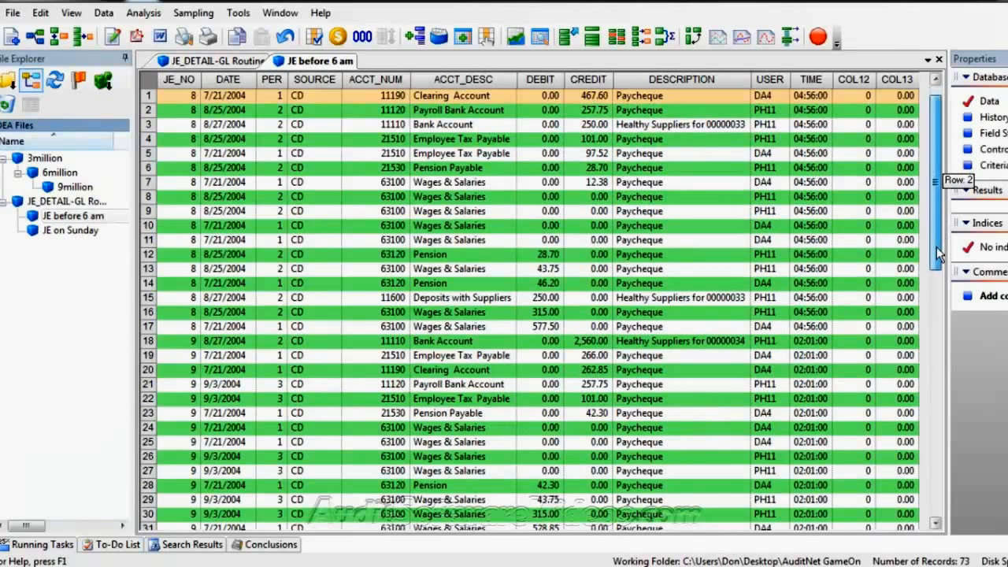
Look over the JE before 6 am records, close all open databases, and reopen JE_DETAIL-GL Routine
{"action": "scroll", "coordinate": [936, 228], "scroll_direction": "down", "scroll_amount": 1}
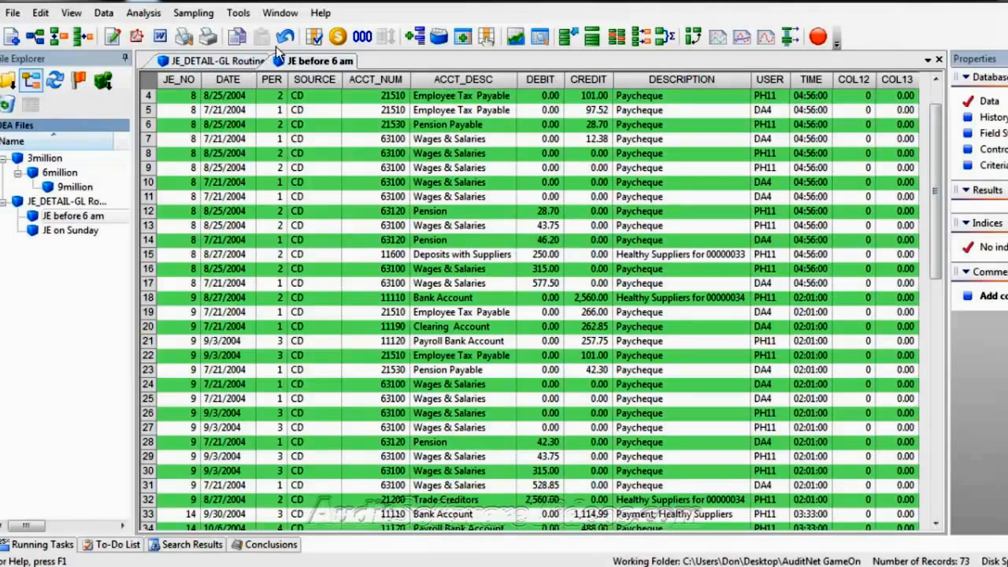
{"action": "left_click", "coordinate": [279, 12]}
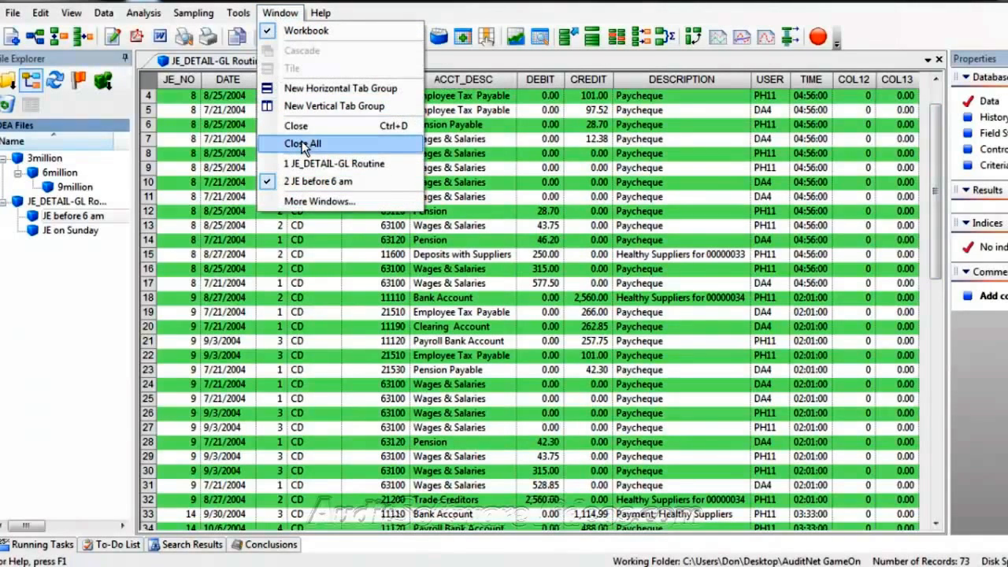
{"action": "left_click", "coordinate": [301, 143]}
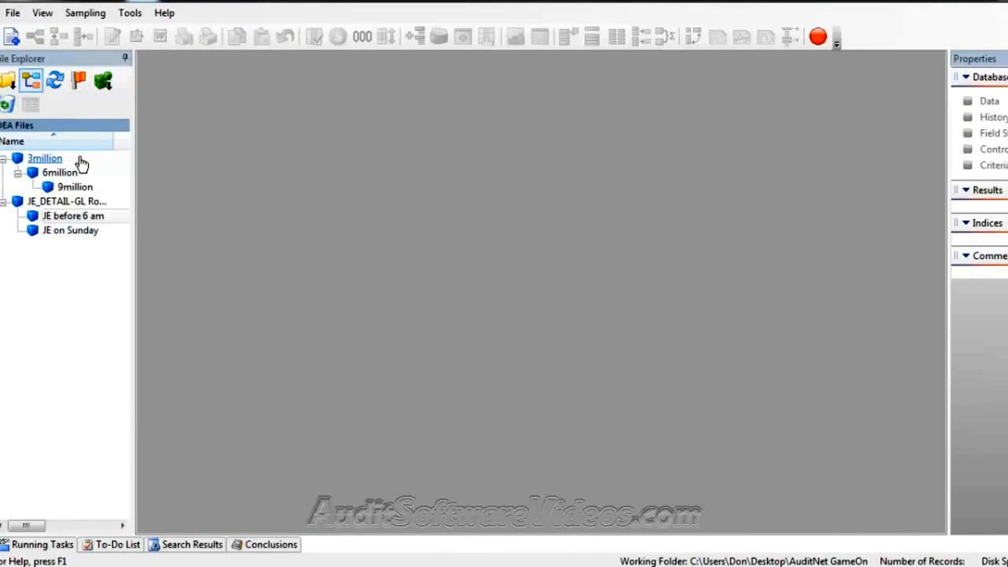
{"action": "double_click", "coordinate": [66, 202]}
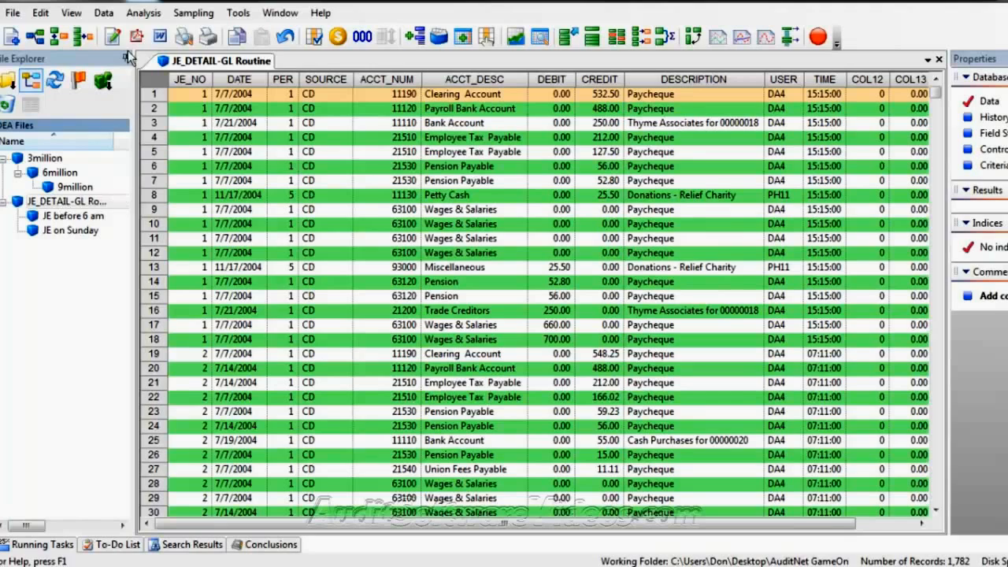
Review the General Ledger Analysis routines in IDEA Smart Analyzer and leave without running any
{"action": "left_click", "coordinate": [143, 15]}
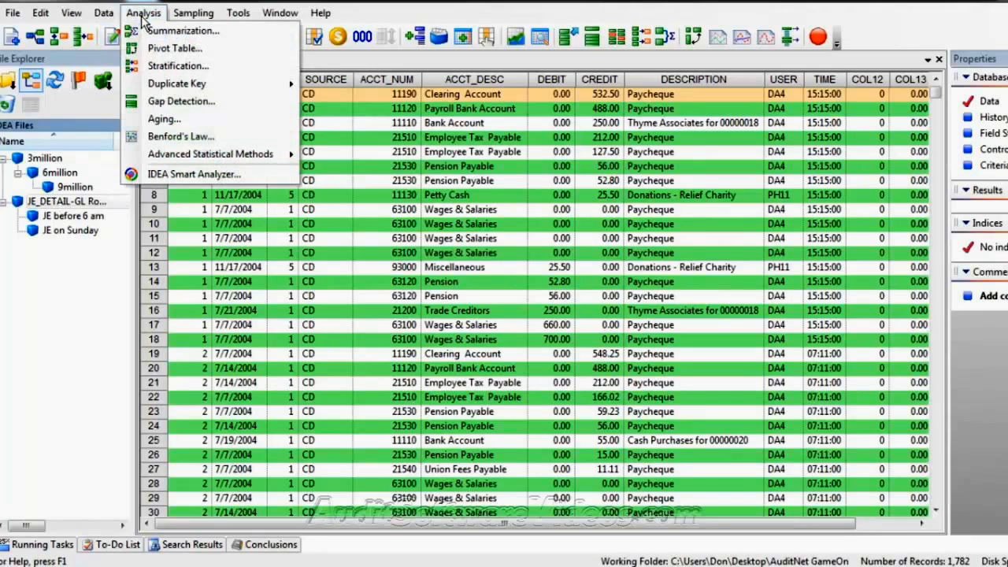
{"action": "left_click", "coordinate": [166, 171]}
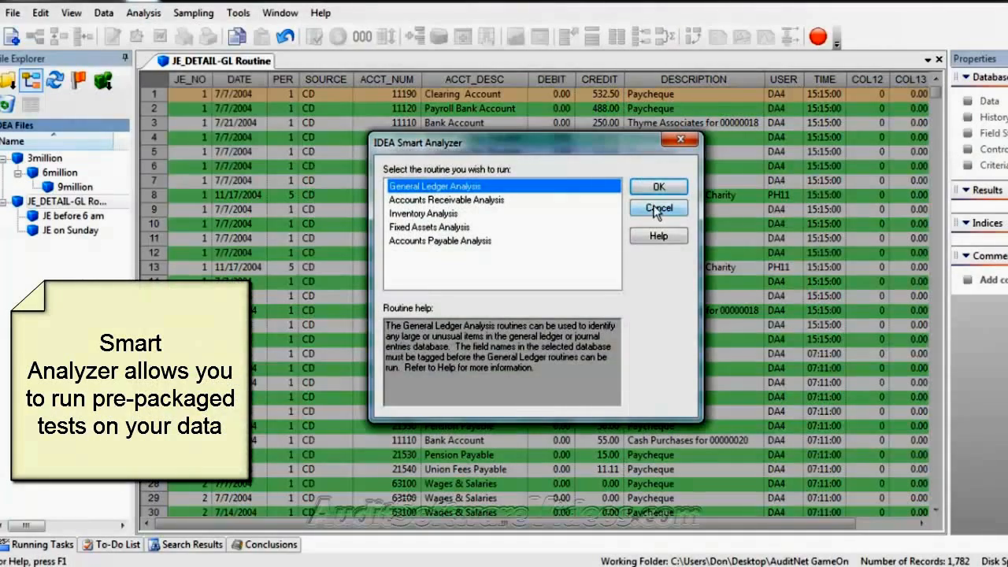
{"action": "left_click", "coordinate": [657, 187]}
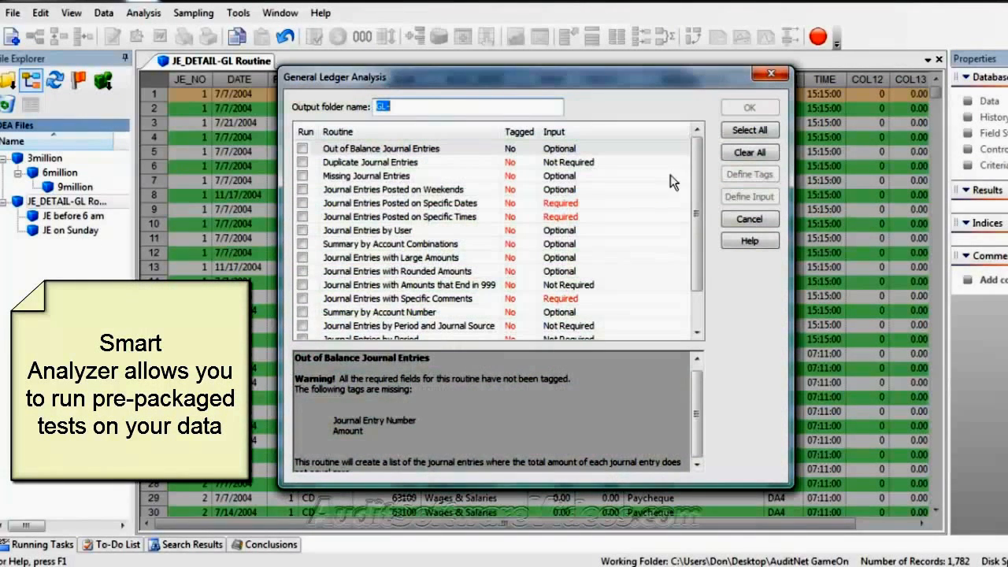
{"action": "scroll", "coordinate": [699, 189], "scroll_direction": "down", "scroll_amount": 1}
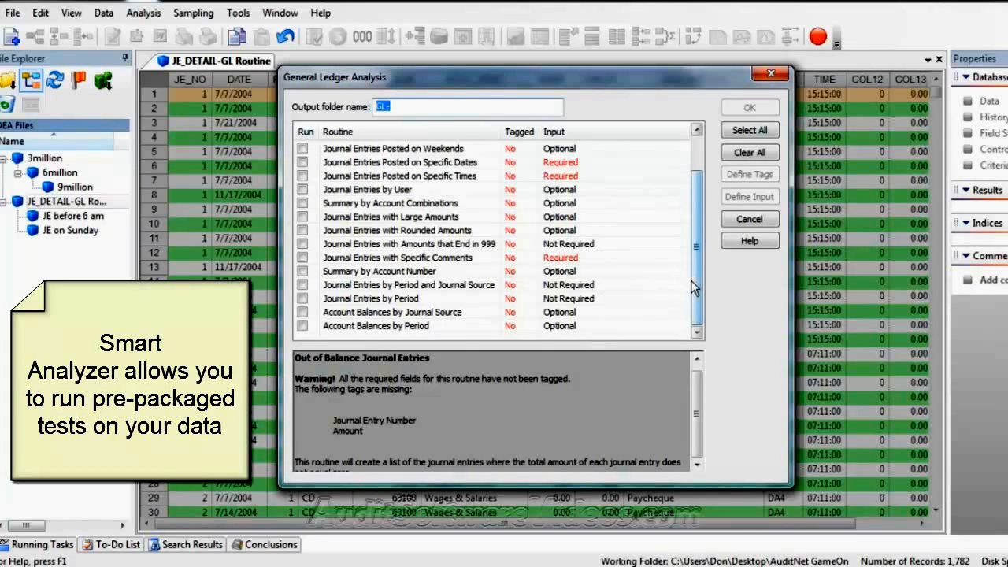
{"action": "scroll", "coordinate": [690, 260], "scroll_direction": "up", "scroll_amount": 1}
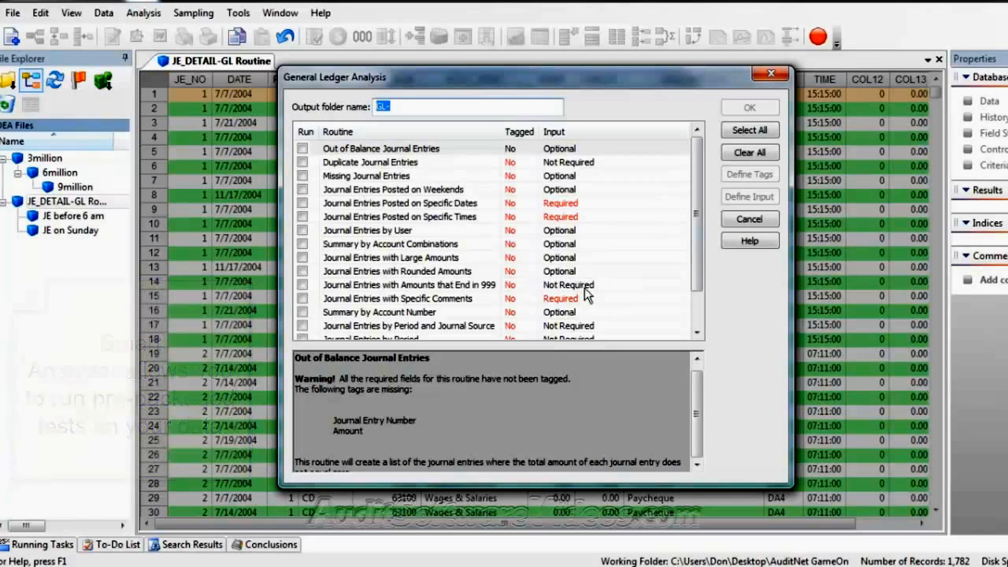
{"action": "left_click", "coordinate": [747, 225]}
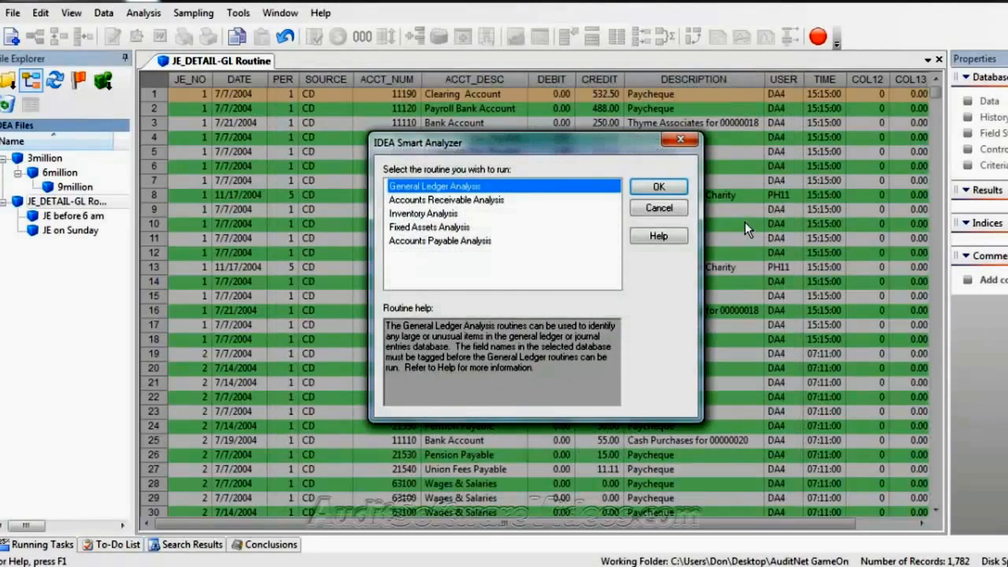
{"action": "left_click", "coordinate": [681, 140]}
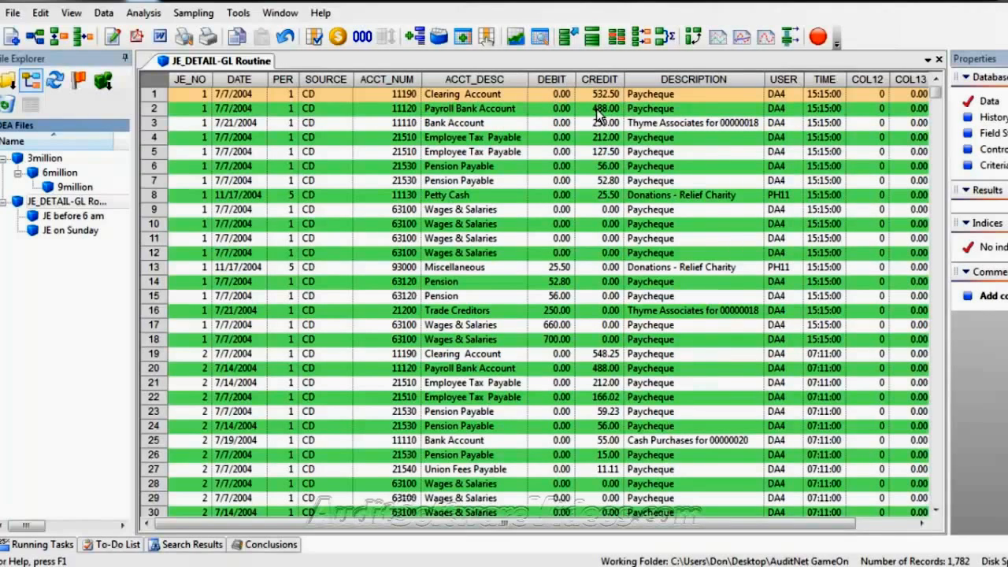
Append a numeric field named AMOUNT with 2 decimals to the JE_DETAIL-GL Routine database in Field Manipulation
{"action": "left_click", "coordinate": [105, 13]}
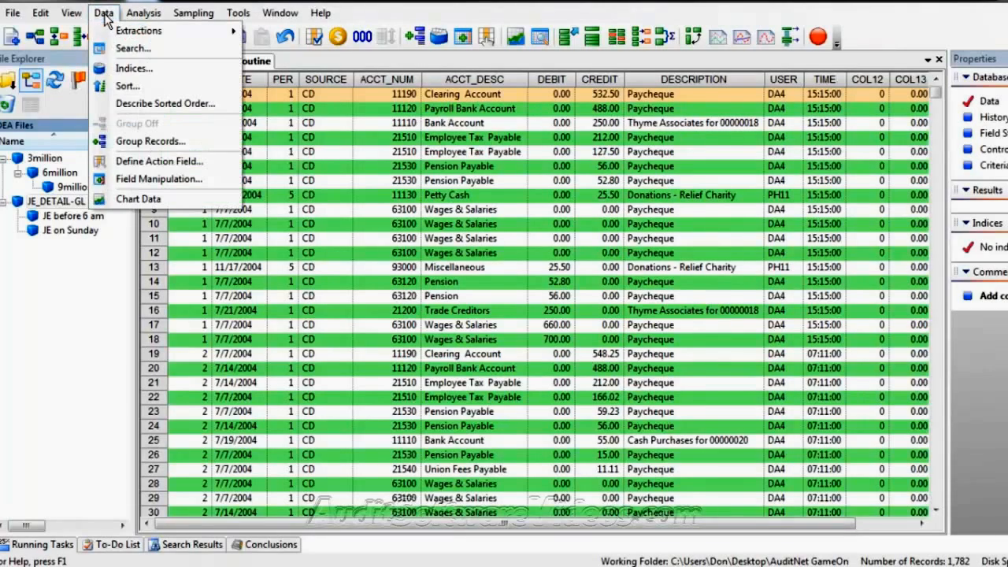
{"action": "left_click", "coordinate": [134, 176]}
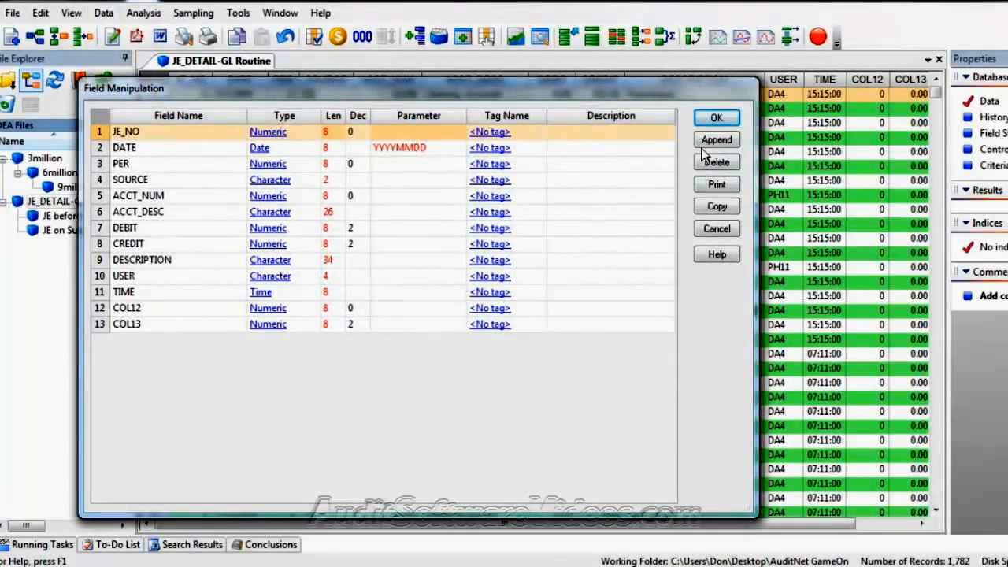
{"action": "left_click", "coordinate": [705, 139]}
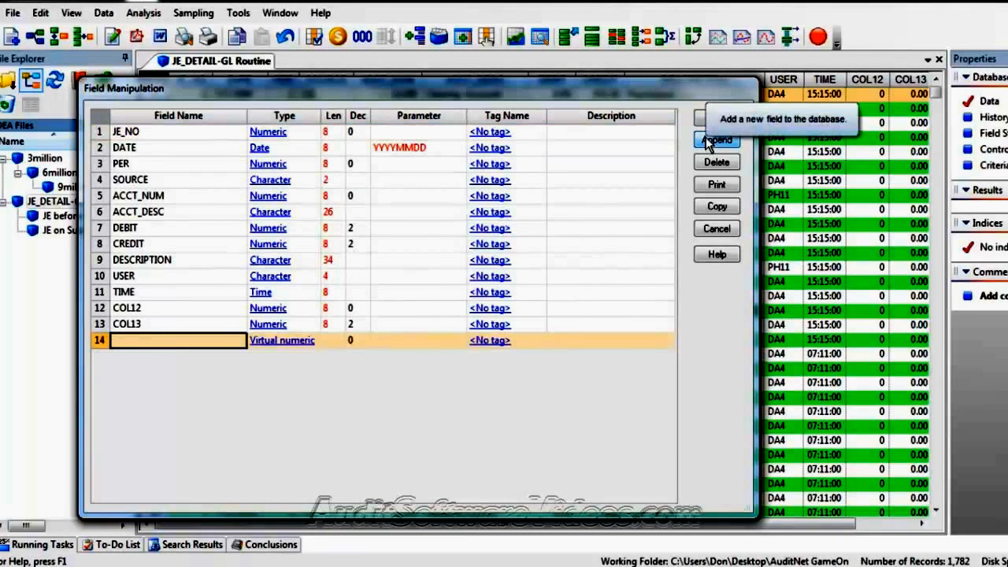
{"action": "type", "text": "AMOUNT"}
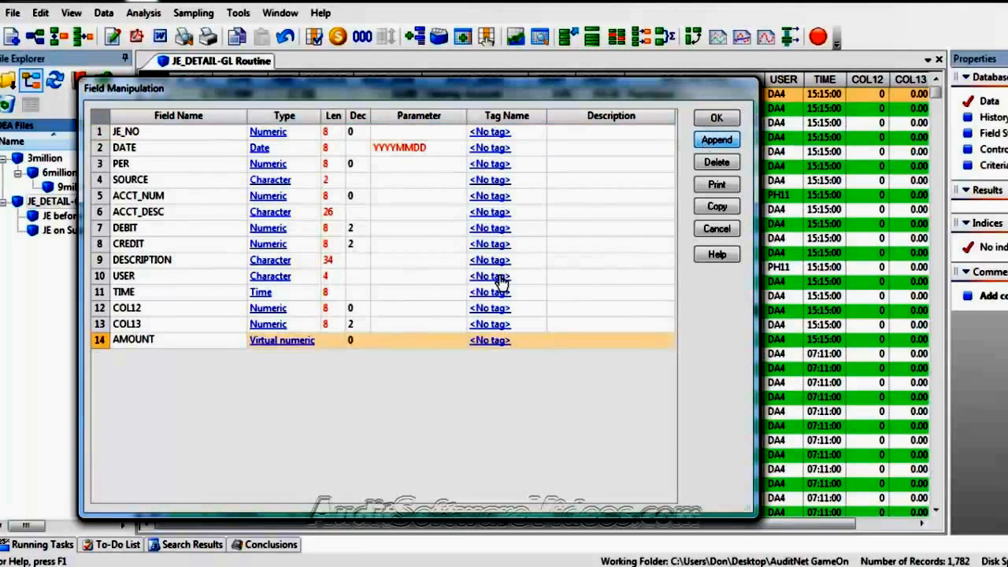
{"action": "left_click", "coordinate": [299, 342]}
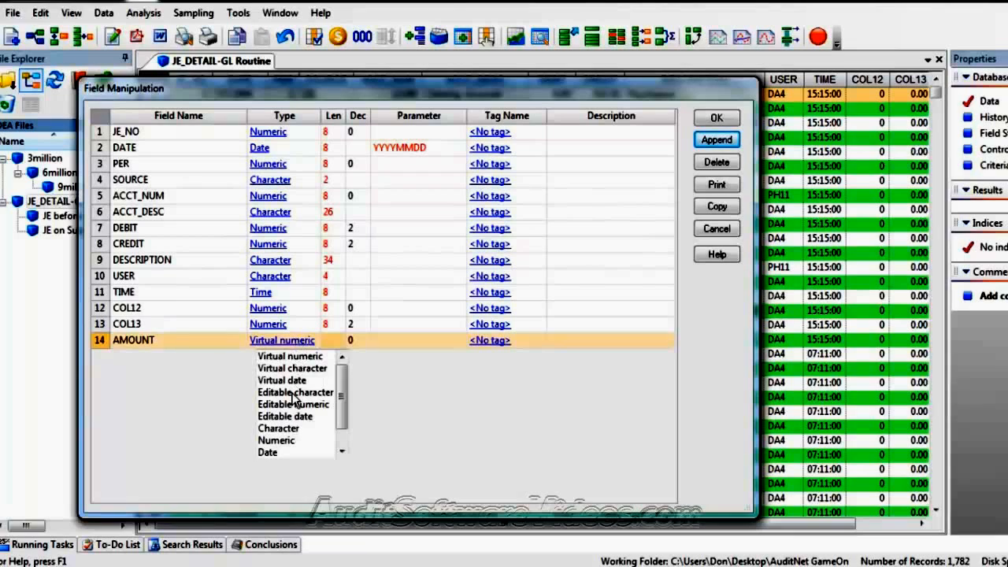
{"action": "left_click", "coordinate": [285, 440]}
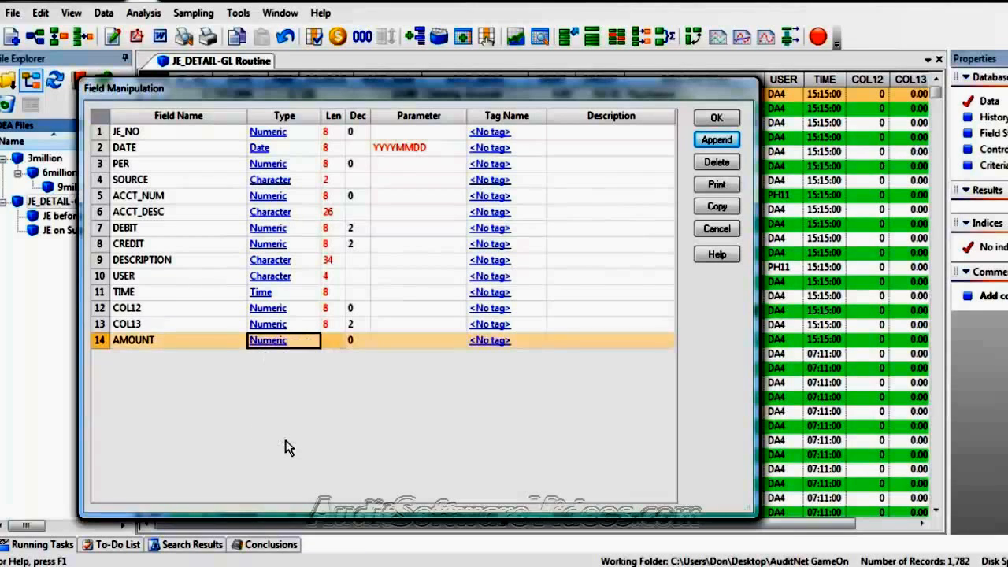
{"action": "left_click", "coordinate": [355, 340]}
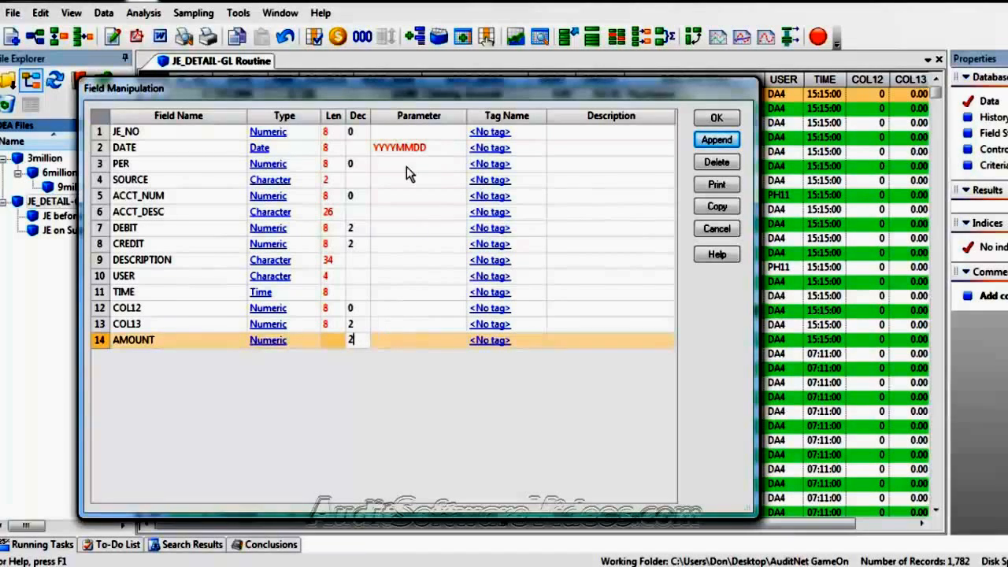
{"action": "left_click", "coordinate": [419, 335]}
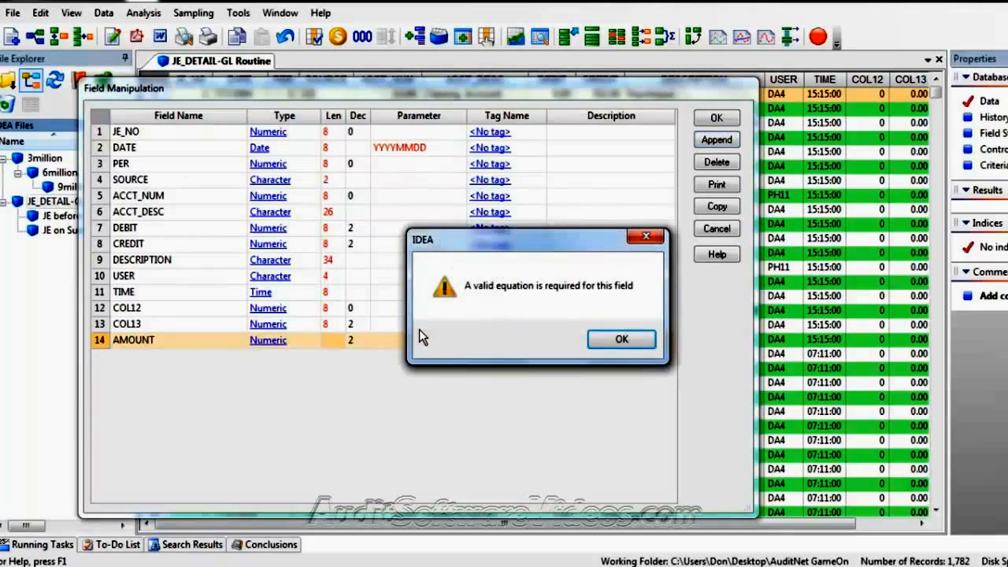
{"action": "left_click", "coordinate": [620, 343]}
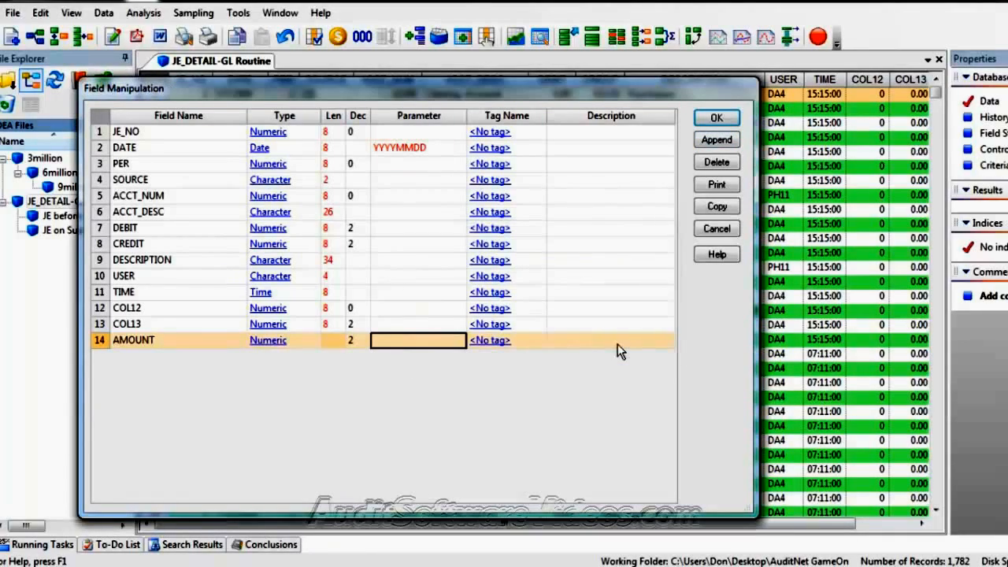
Enter the equation debit-credit as the parameter of the AMOUNT field
{"action": "double_click", "coordinate": [446, 342]}
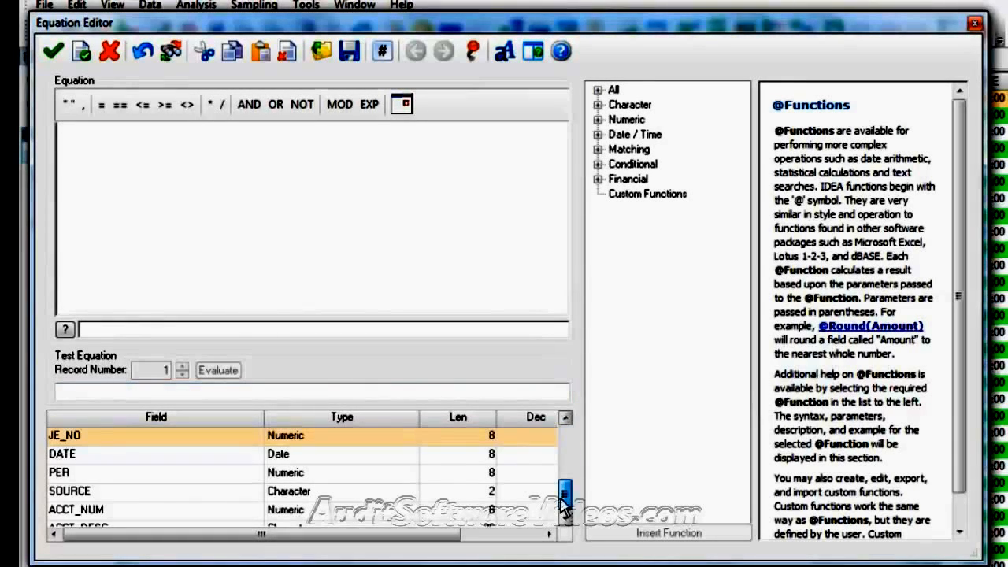
{"action": "mouse_move", "coordinate": [566, 501]}
{"action": "left_mouse_down"}
{"action": "mouse_move", "coordinate": [566, 471]}
{"action": "mouse_move", "coordinate": [566, 514]}
{"action": "left_mouse_up"}
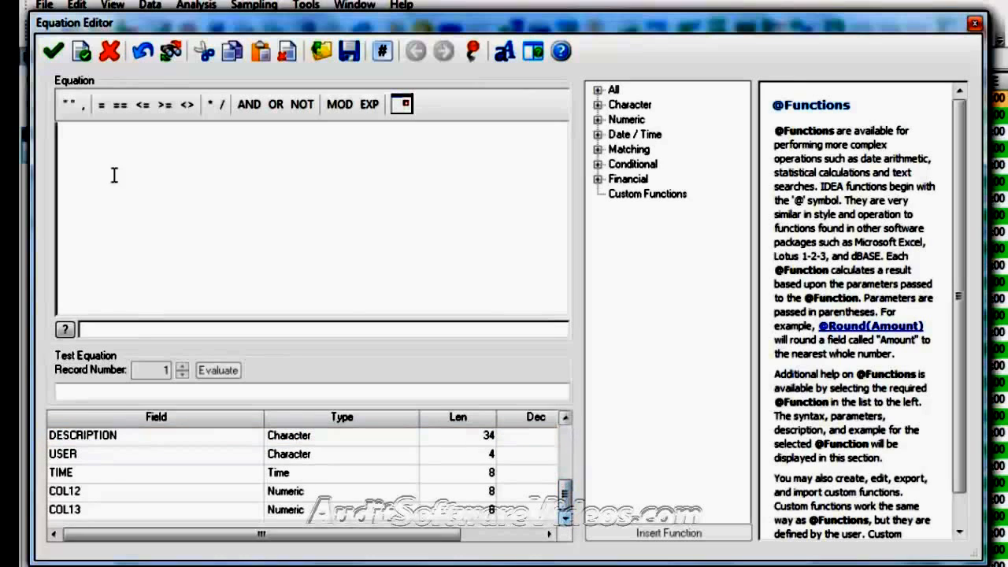
{"action": "type", "text": "debit"}
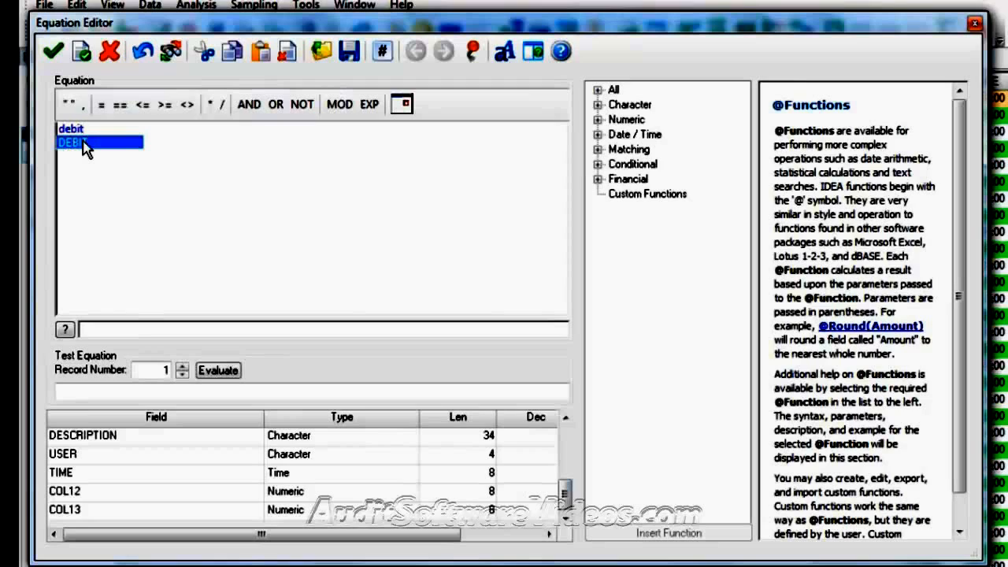
{"action": "type", "text": "-"}
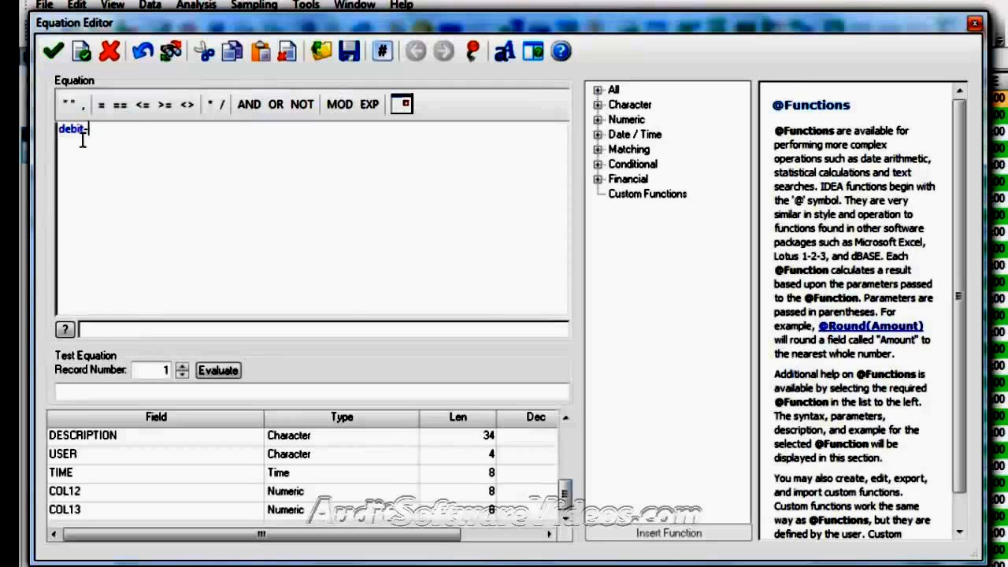
{"action": "type", "text": "ctredi"}
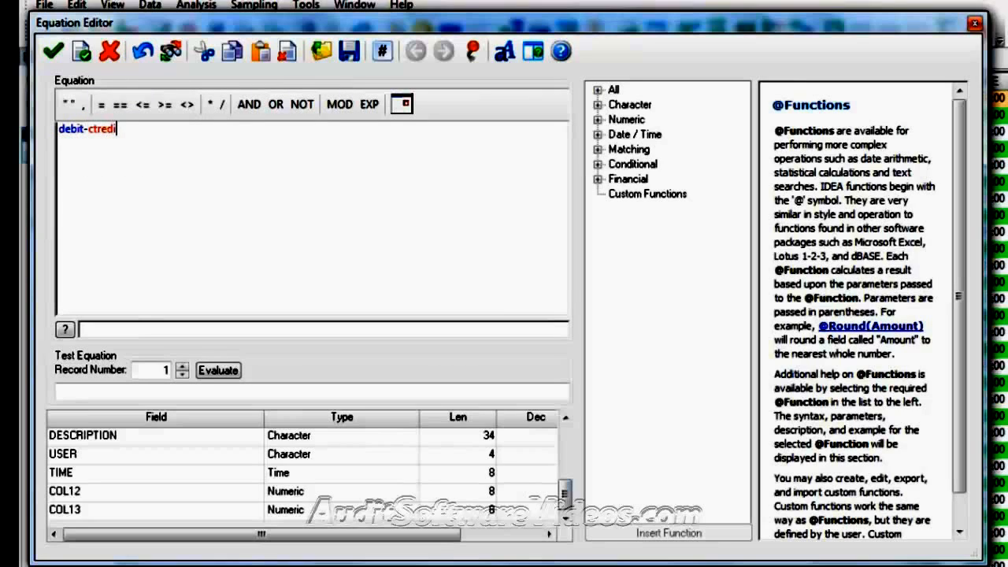
{"action": "key", "text": "BackSpace"}
{"action": "key", "text": "BackSpace"}
{"action": "key", "text": "BackSpace"}
{"action": "key", "text": "BackSpace"}
{"action": "key", "text": "BackSpace"}
{"action": "type", "text": "redit"}
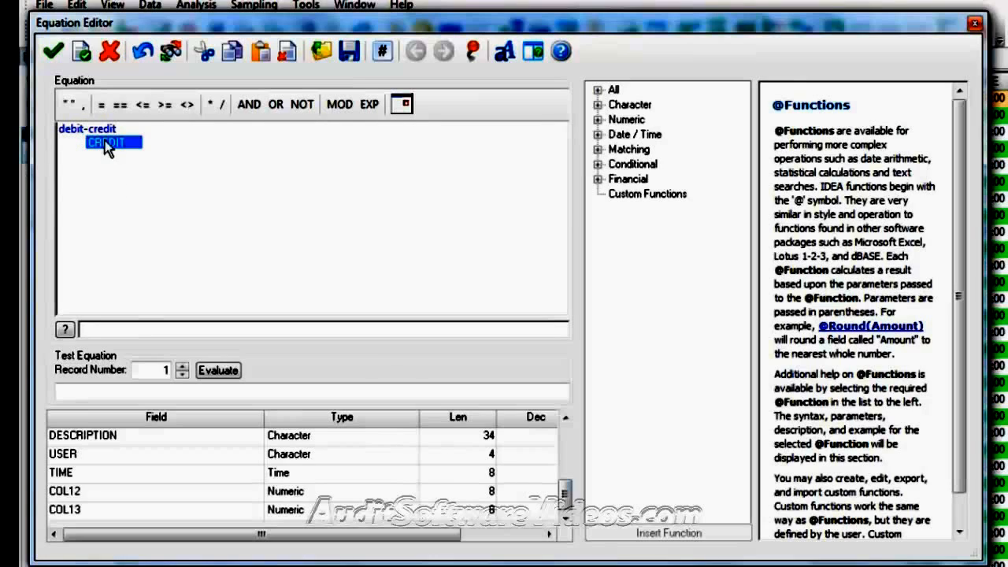
Check the AMOUNT equation's validity, accept it, and apply the field changes to the database
{"action": "left_click", "coordinate": [129, 253]}
{"action": "left_click", "coordinate": [82, 52]}
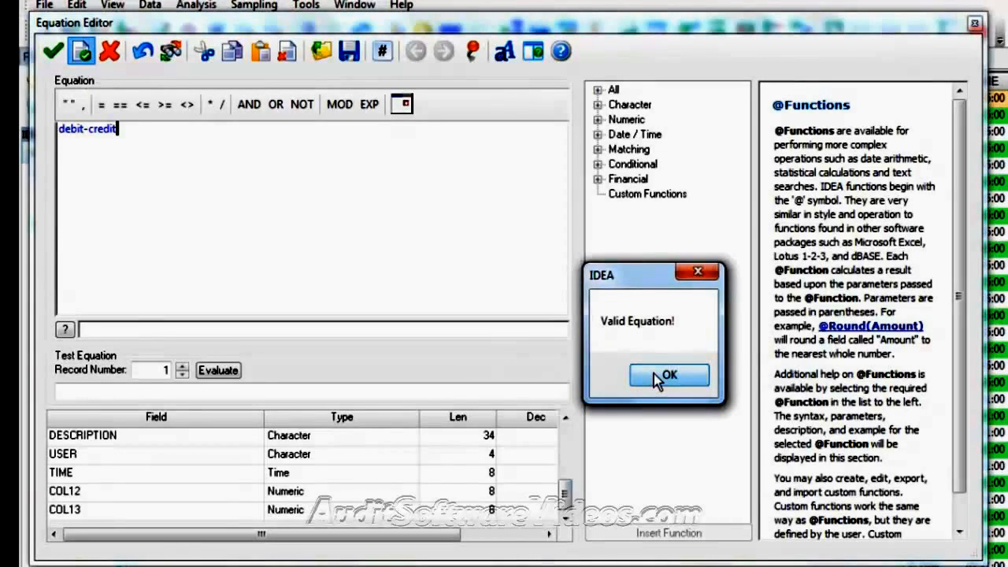
{"action": "left_click", "coordinate": [654, 373]}
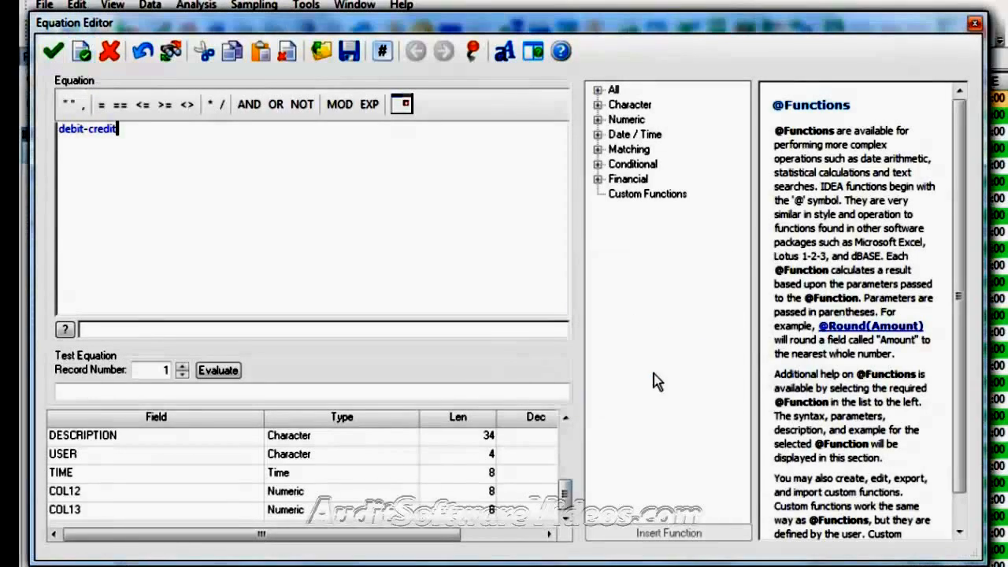
{"action": "left_click", "coordinate": [58, 55]}
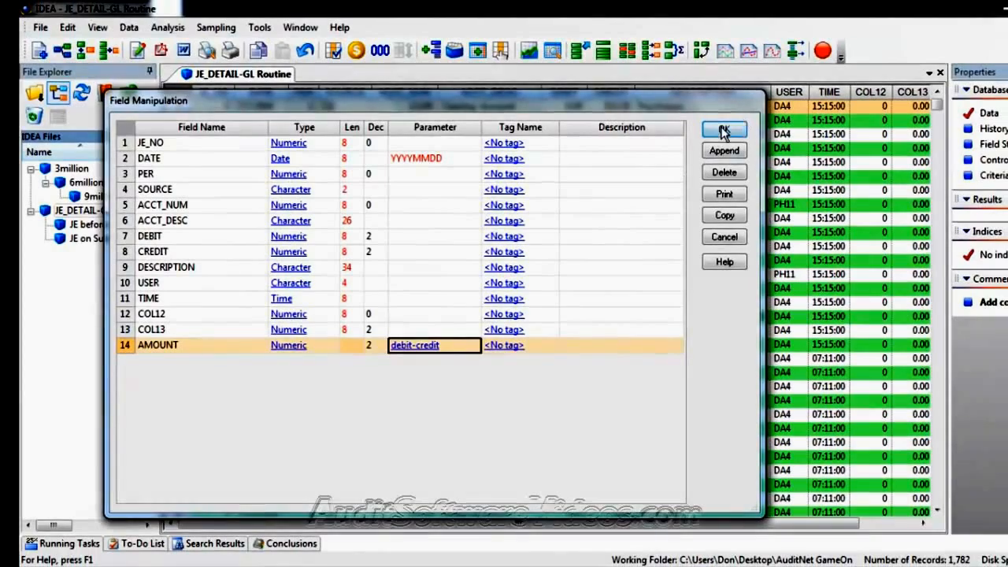
{"action": "left_click", "coordinate": [723, 131]}
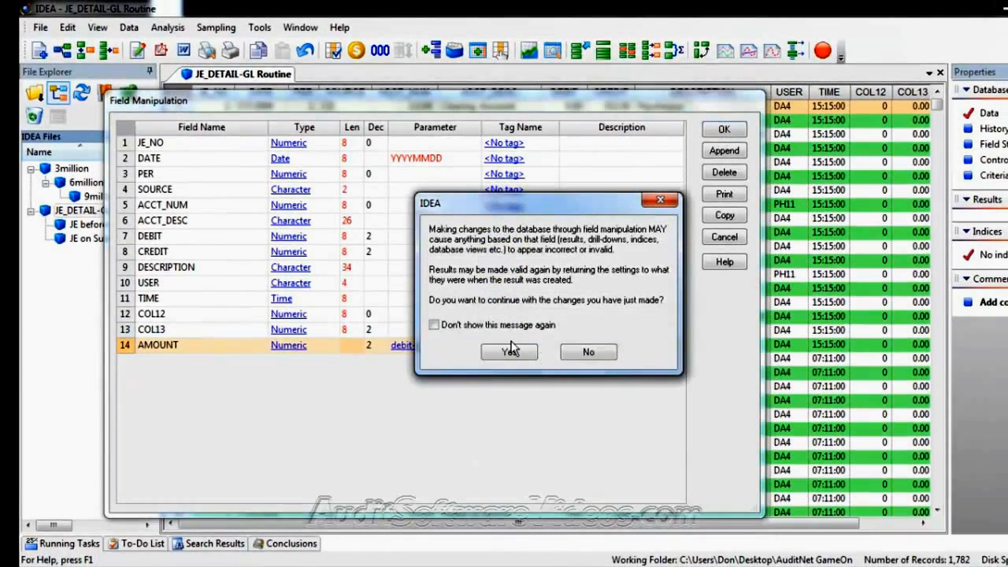
{"action": "left_click", "coordinate": [510, 351]}
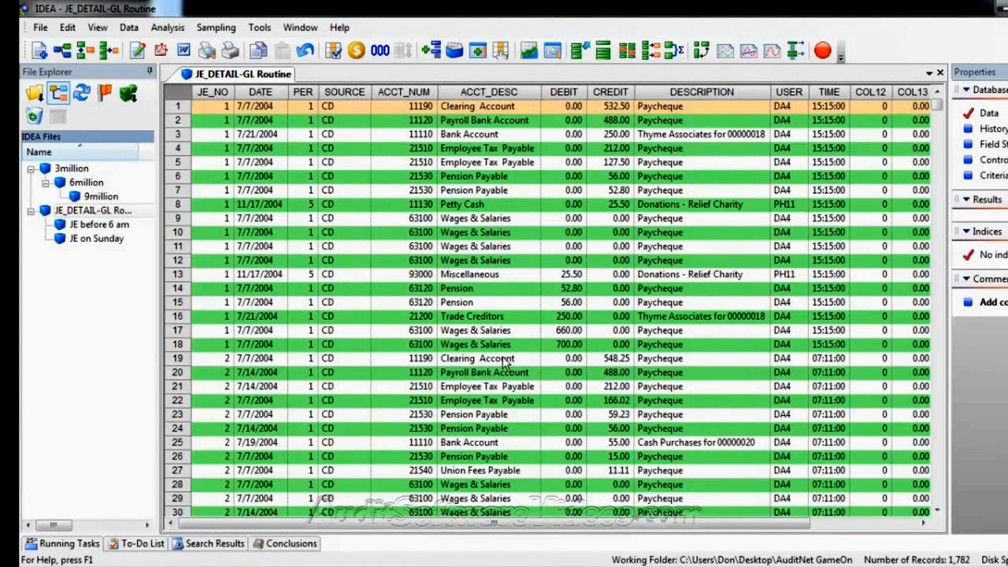
Move the AMOUNT column between the CREDIT and DESCRIPTION columns
{"action": "left_click_drag", "start_coordinate": [535, 526], "coordinate": [827, 536]}
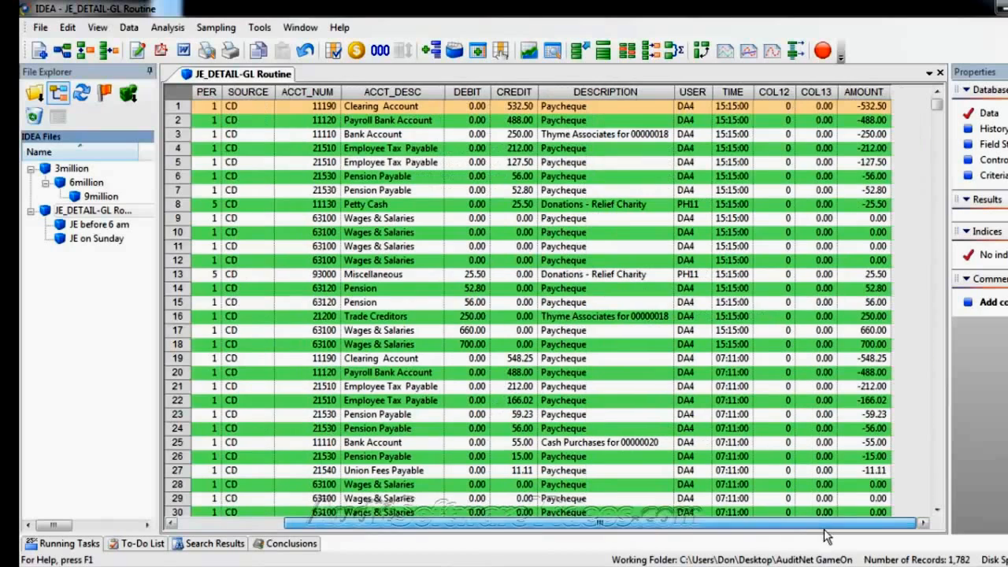
{"action": "left_click", "coordinate": [855, 96]}
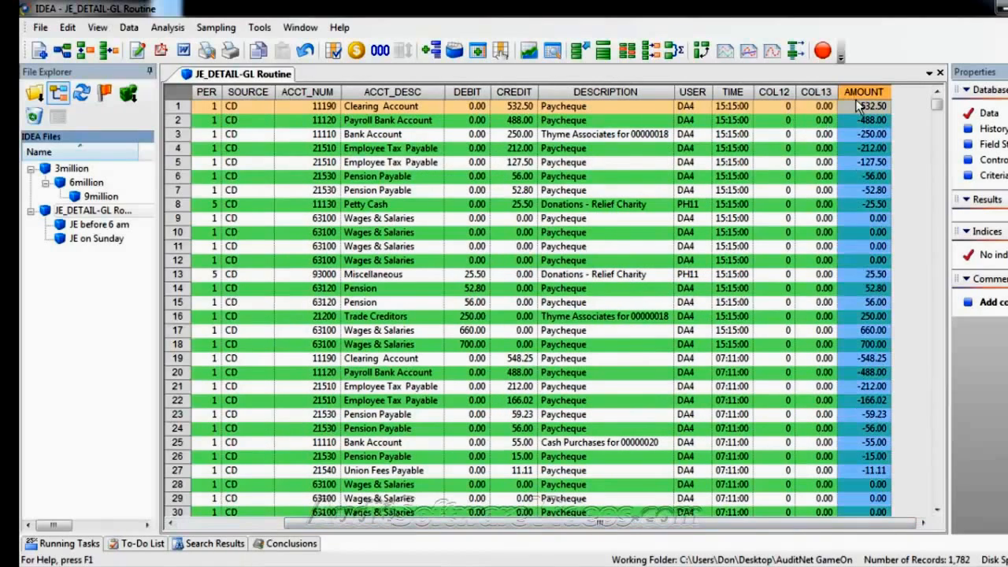
{"action": "left_click_drag", "start_coordinate": [858, 88], "coordinate": [555, 91]}
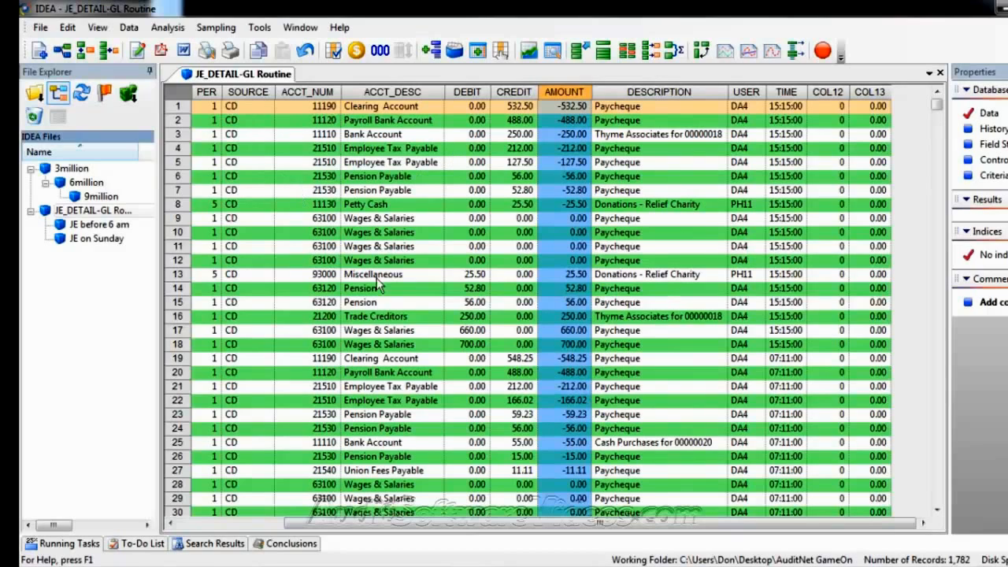
{"action": "left_click_drag", "start_coordinate": [645, 523], "coordinate": [506, 539]}
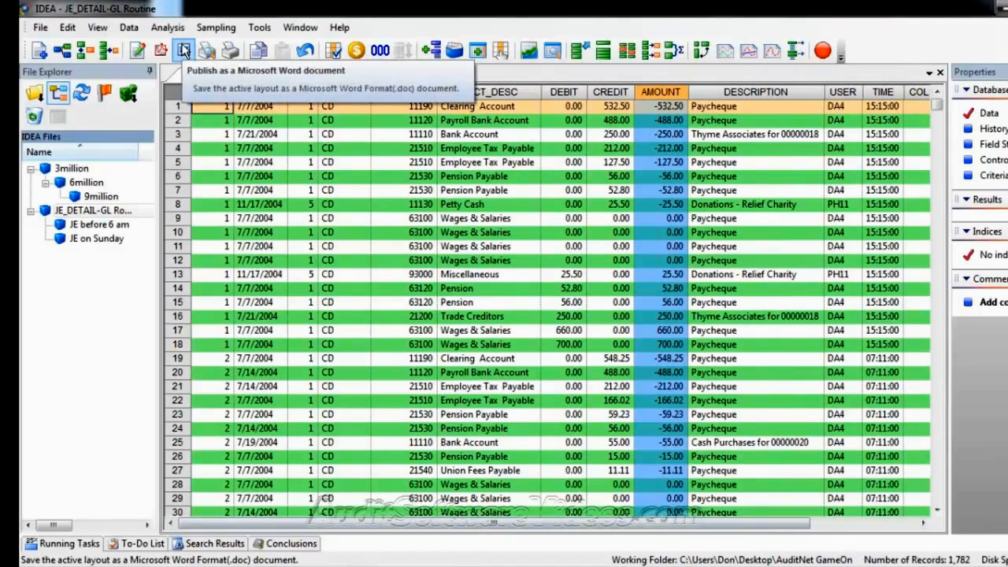
Summarize the journal entries by JE_NO with the sum of AMOUNT into a database named "Sum by je"
{"action": "left_click", "coordinate": [167, 28]}
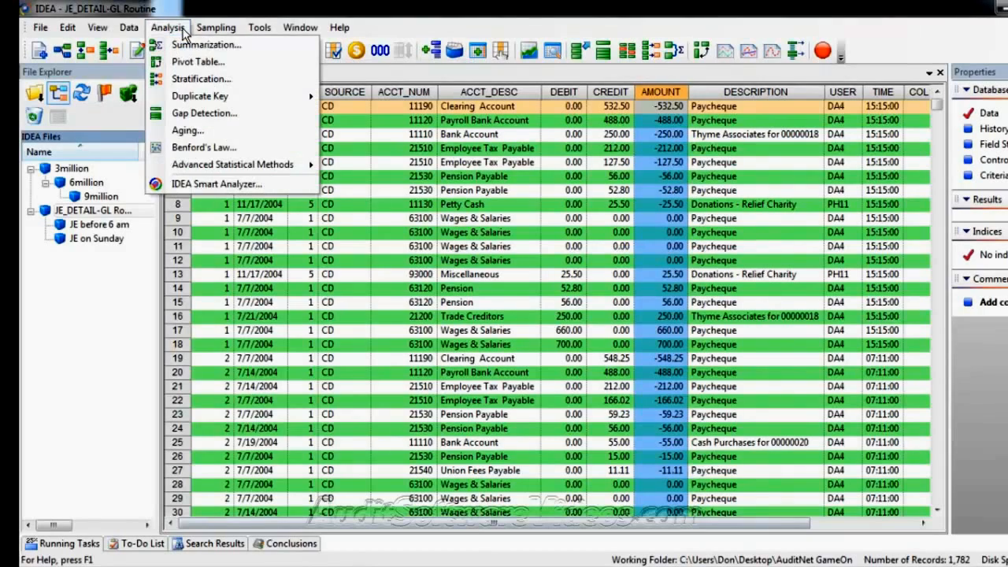
{"action": "left_click", "coordinate": [186, 46]}
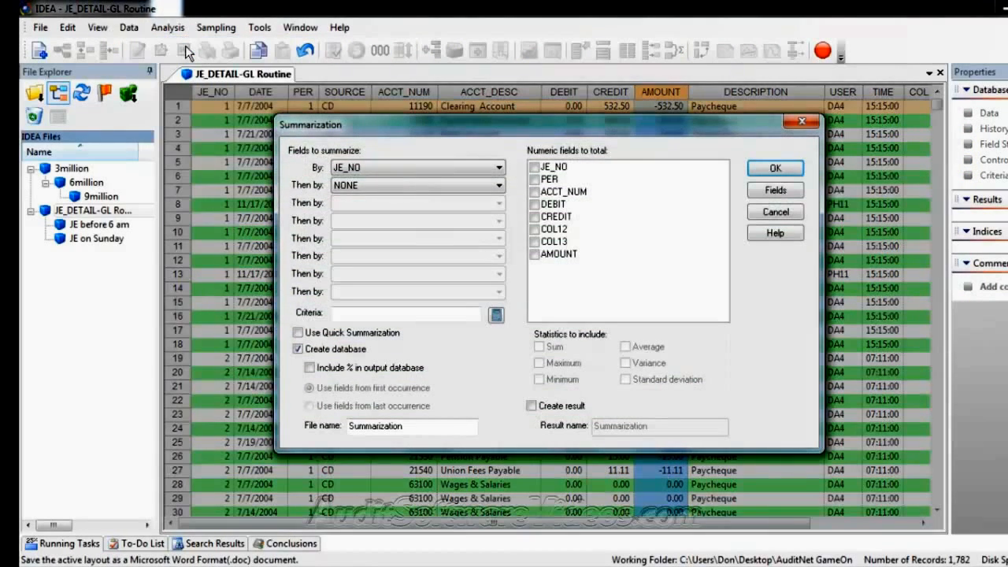
{"action": "left_click", "coordinate": [427, 427]}
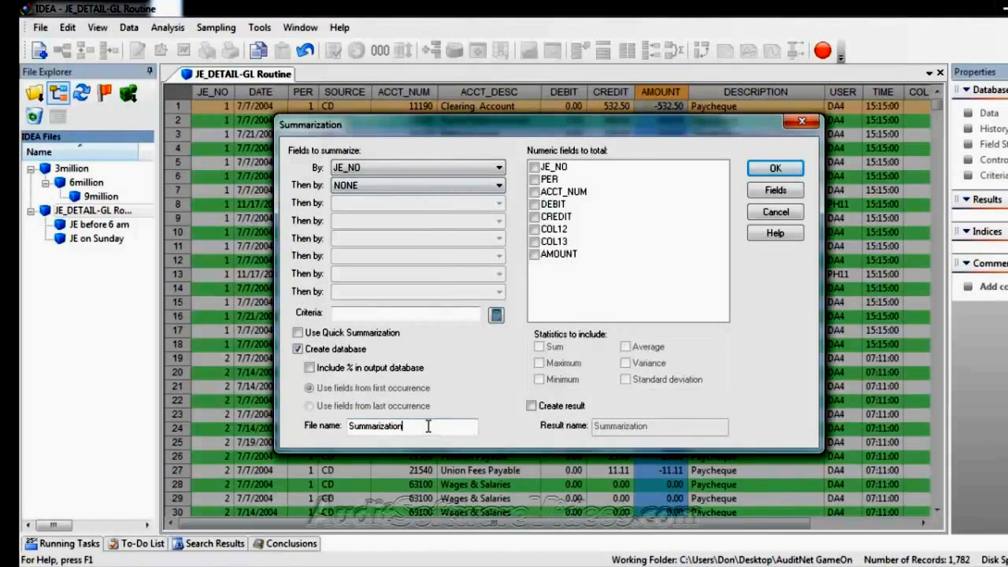
{"action": "key", "text": "BackSpace"}
{"action": "key", "text": "BackSpace"}
{"action": "key", "text": "BackSpace"}
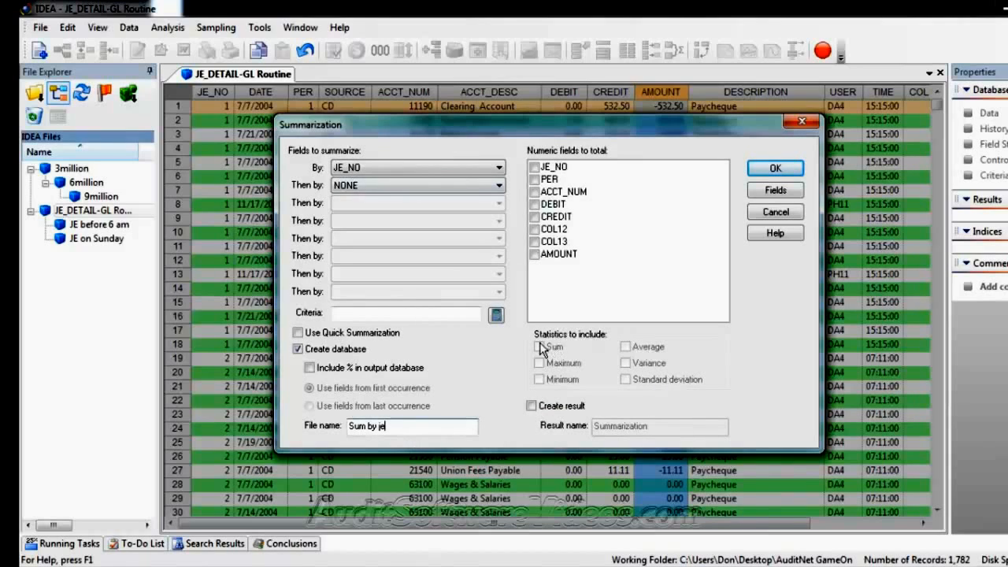
{"action": "left_click", "coordinate": [534, 255]}
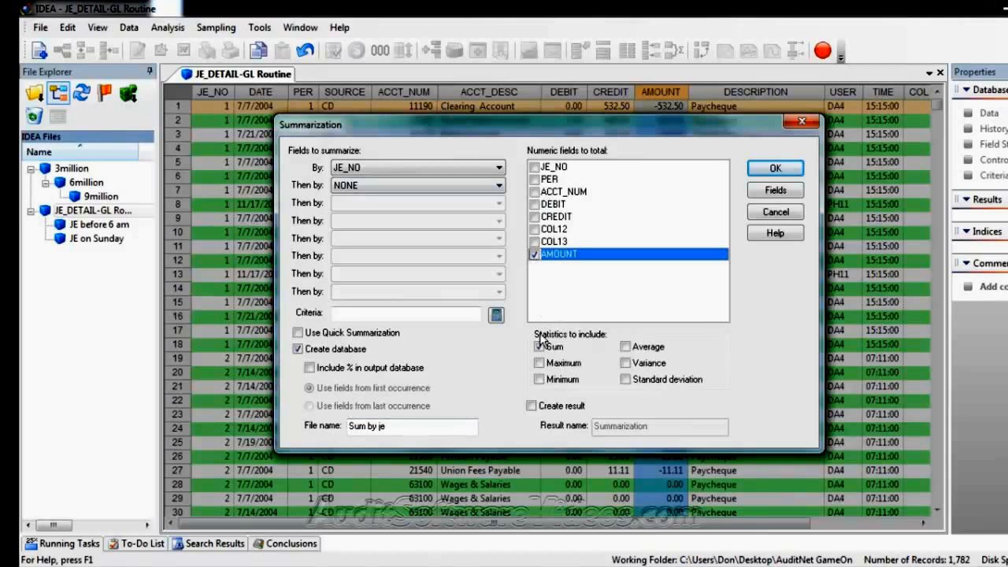
{"action": "left_click", "coordinate": [767, 170]}
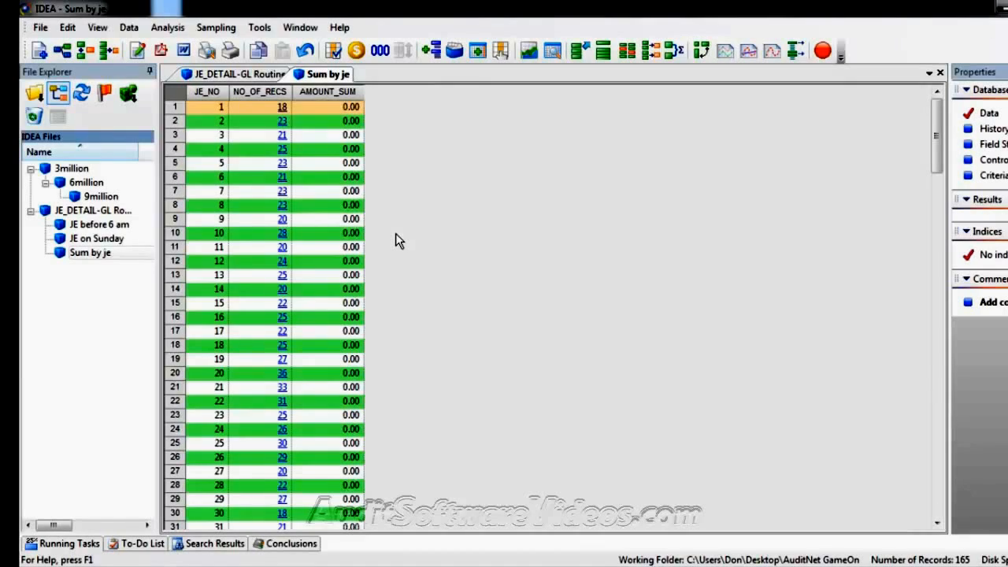
Start a direct extraction on the Sum by je database with the output file name "nonbalancing JE"
{"action": "mouse_move", "coordinate": [937, 148]}
{"action": "left_mouse_down"}
{"action": "mouse_move", "coordinate": [939, 222]}
{"action": "mouse_move", "coordinate": [929, 134]}
{"action": "left_mouse_up"}
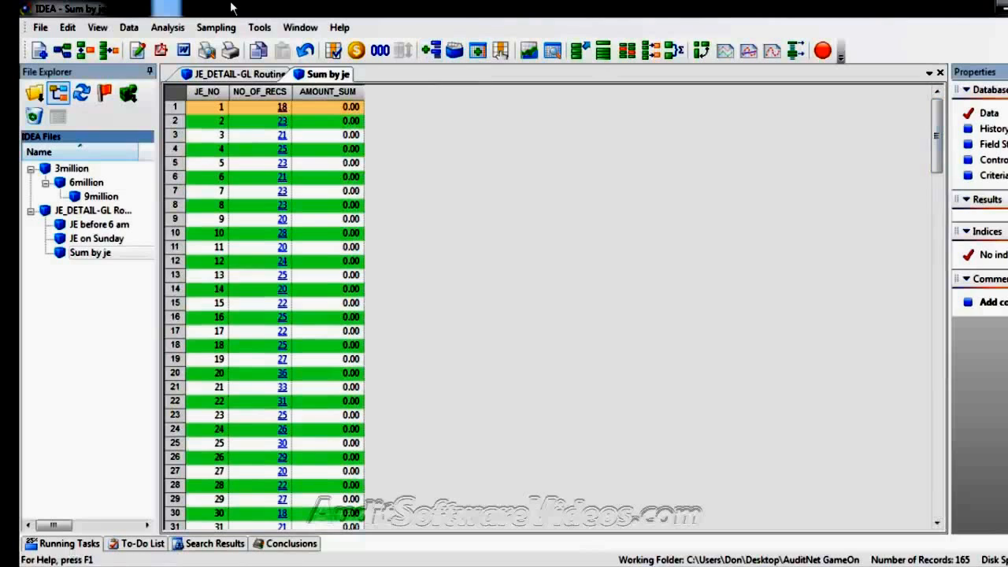
{"action": "left_click", "coordinate": [128, 28]}
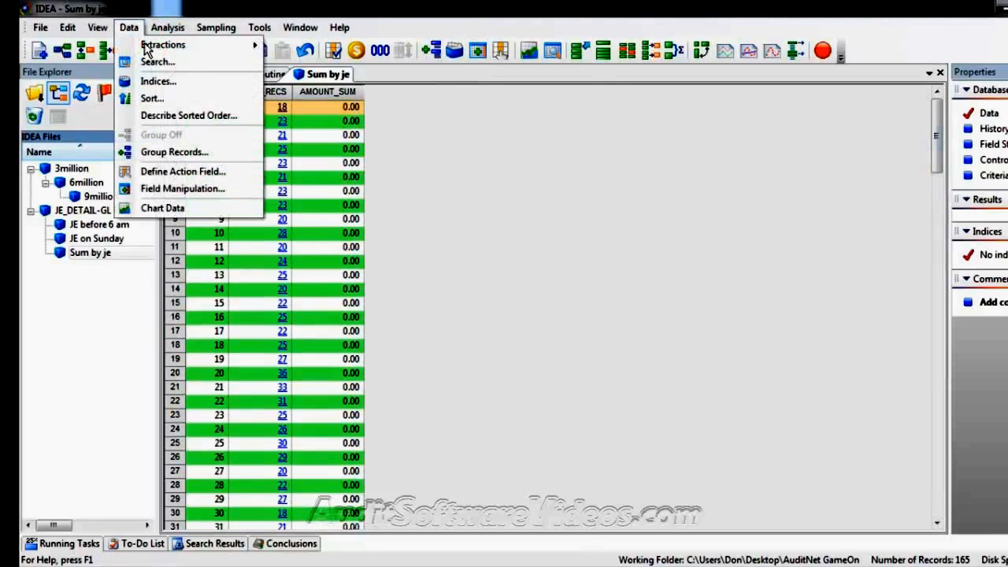
{"action": "mouse_move", "coordinate": [165, 45]}
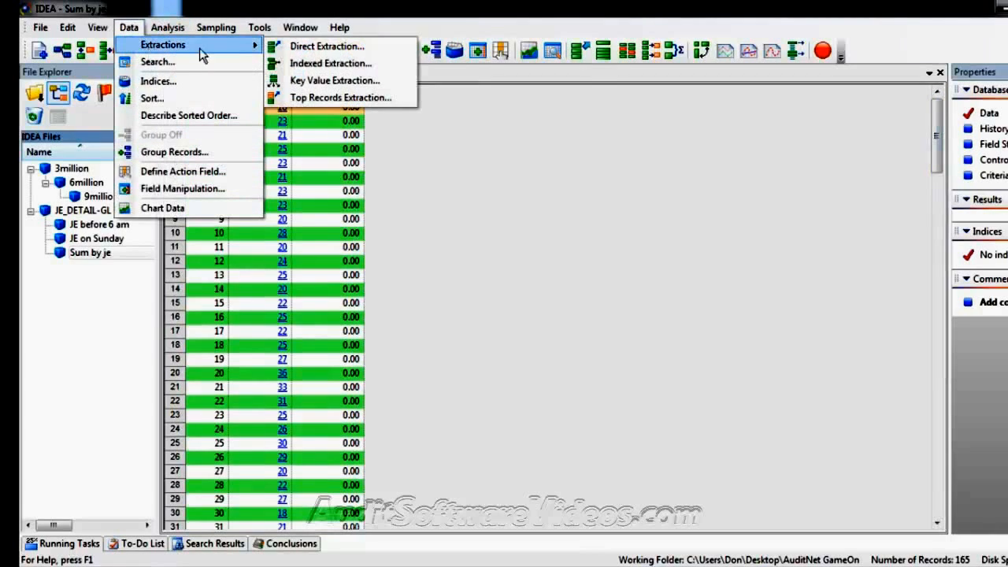
{"action": "left_click", "coordinate": [303, 49]}
{"action": "left_click", "coordinate": [417, 267]}
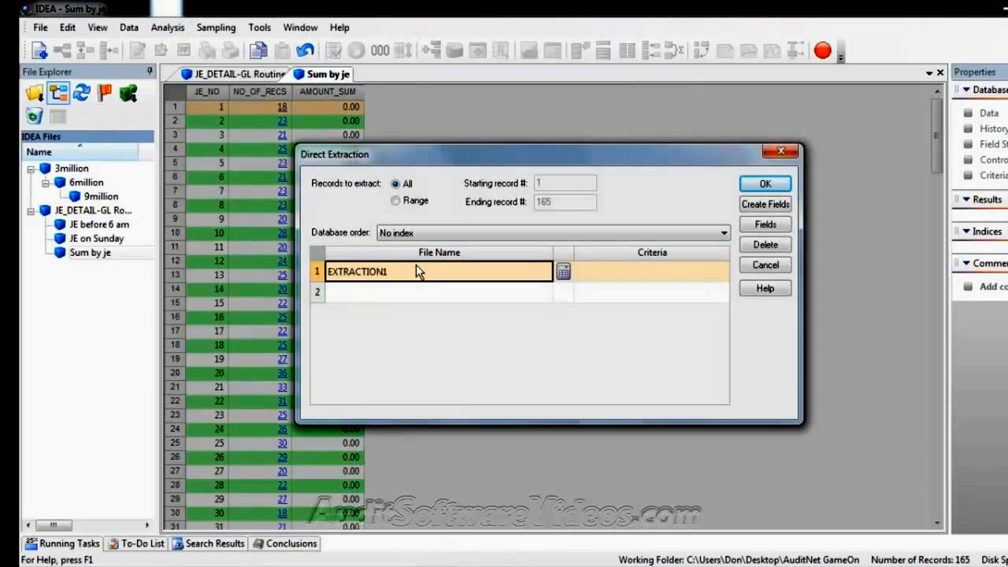
{"action": "type", "text": "nonbala"}
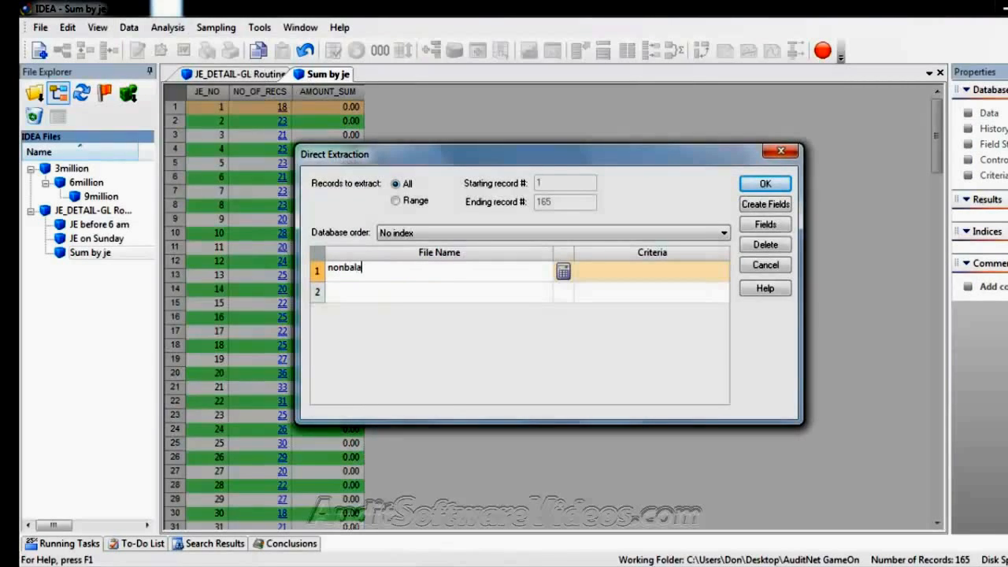
{"action": "type", "text": "ncing JE"}
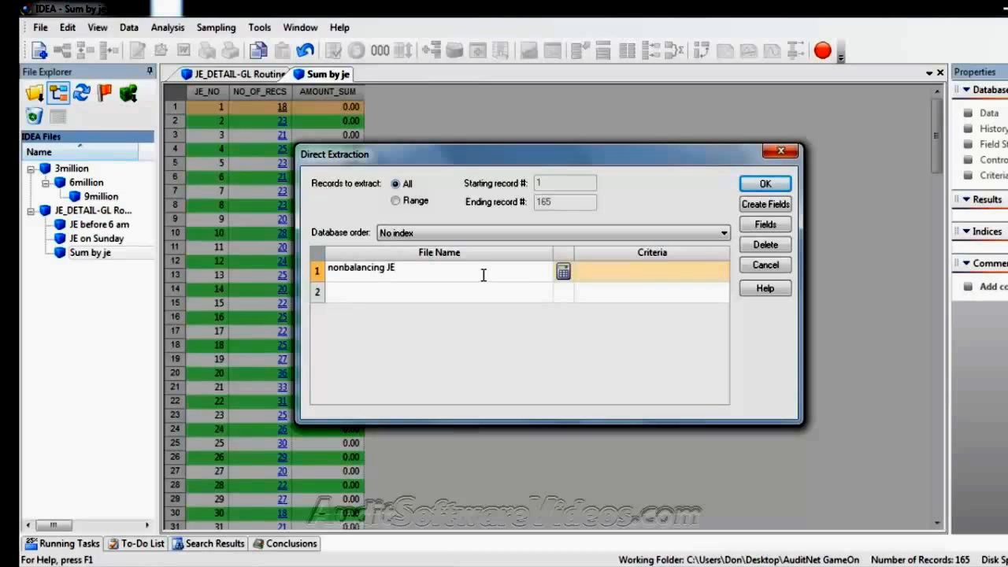
Enter the extraction criteria AMOUNT_SUM <> 0, check the equation's validity, and run the extraction
{"action": "left_click", "coordinate": [563, 271]}
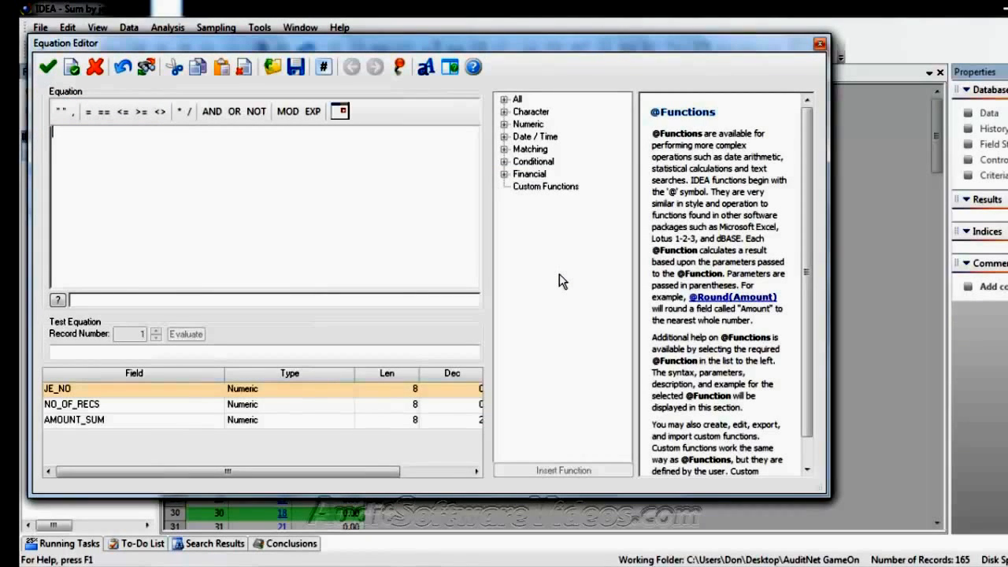
{"action": "type", "text": "amoun"}
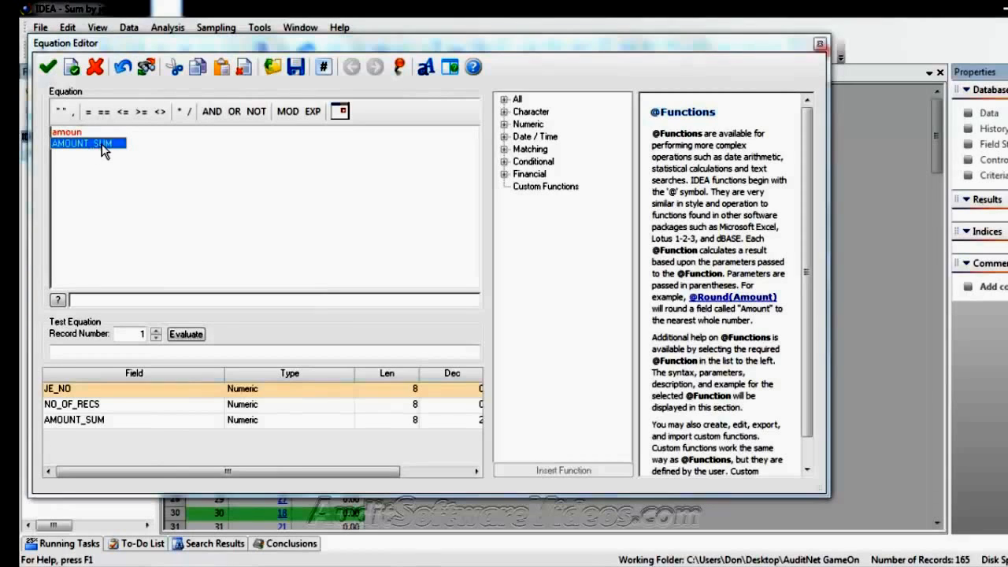
{"action": "double_click", "coordinate": [101, 143]}
{"action": "left_click", "coordinate": [159, 112]}
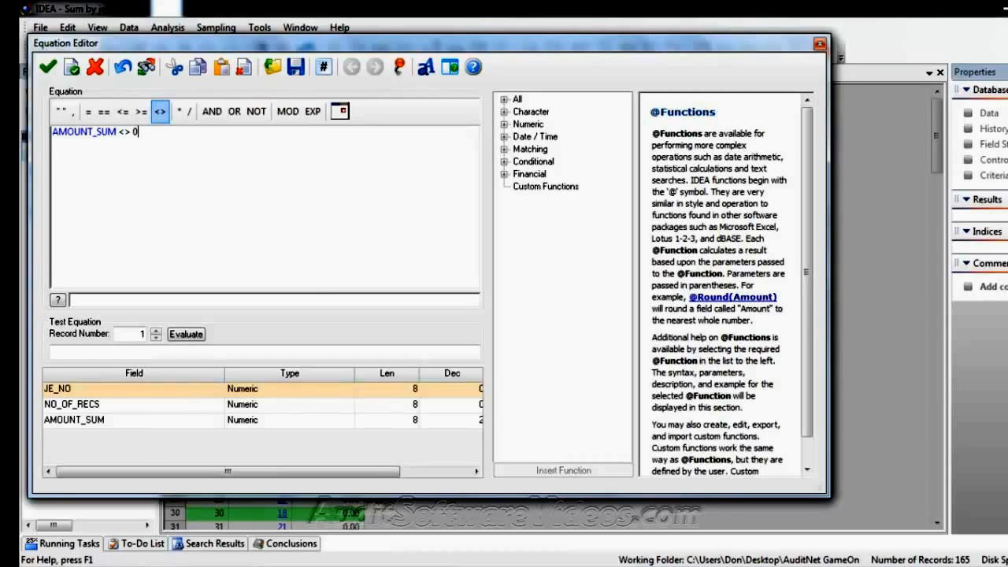
{"action": "left_click", "coordinate": [71, 67]}
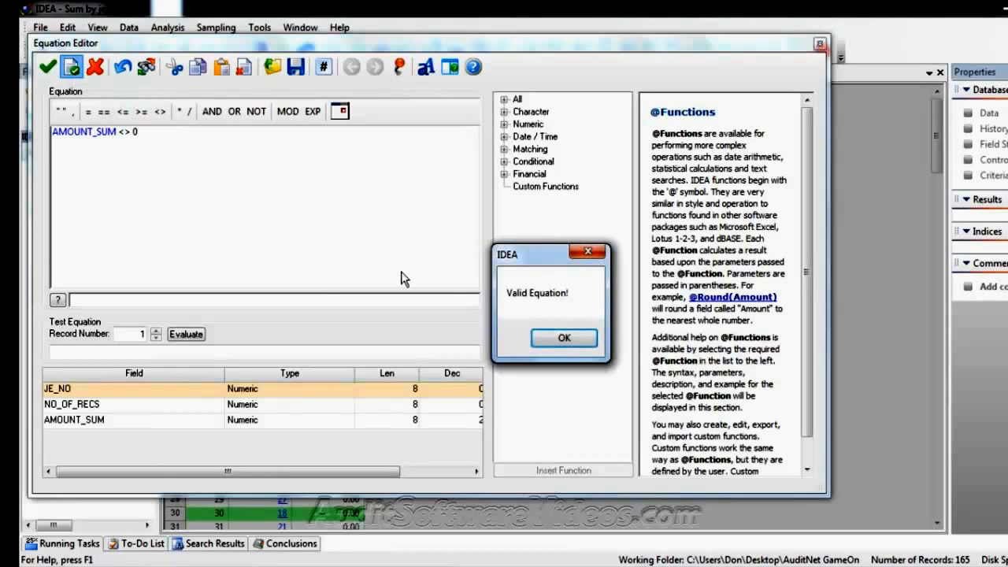
{"action": "left_click", "coordinate": [546, 339]}
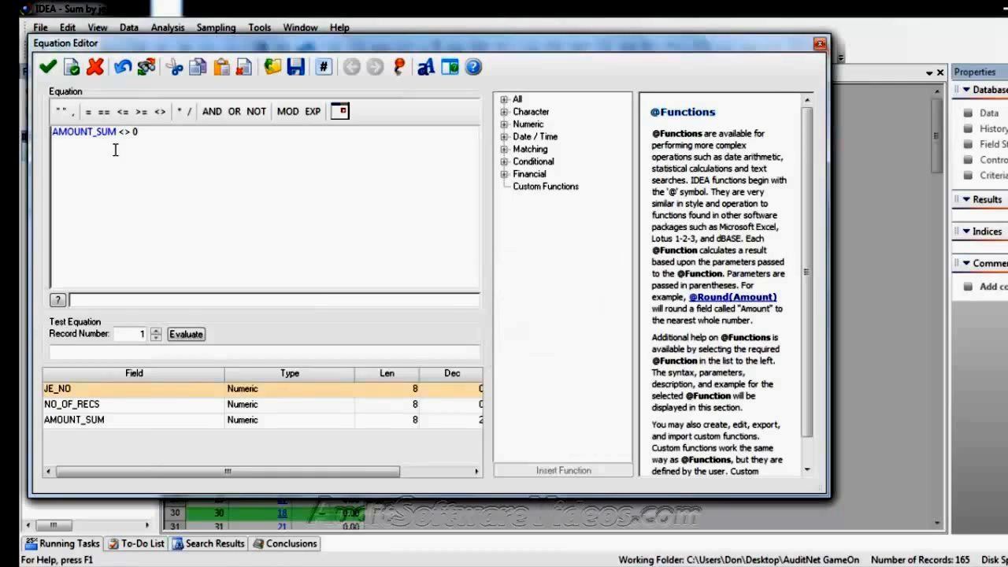
{"action": "left_click", "coordinate": [52, 69]}
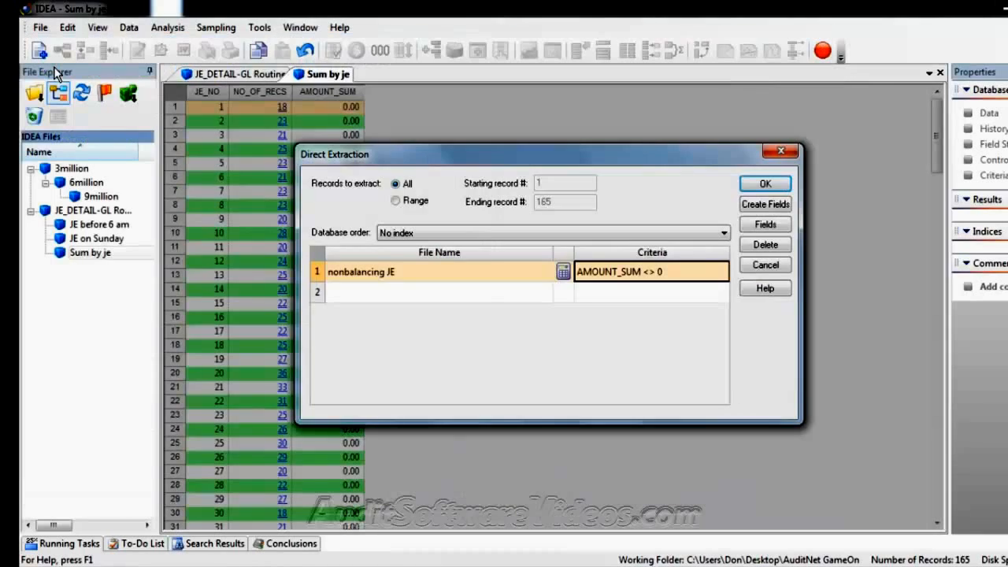
{"action": "left_click", "coordinate": [748, 187]}
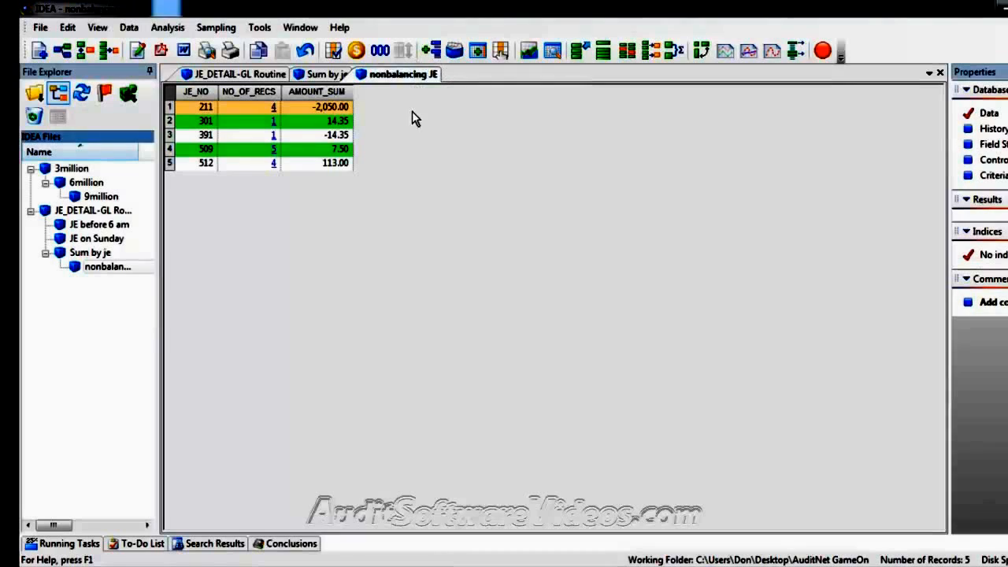
Preview the detail records behind journal entry 211 and close the preview without saving
{"action": "left_click", "coordinate": [273, 107]}
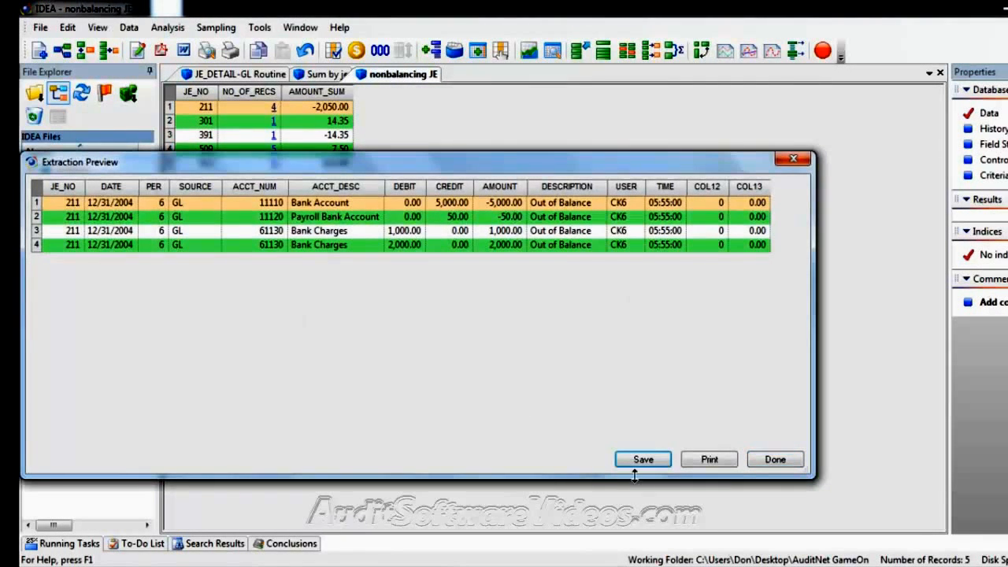
{"action": "left_click", "coordinate": [768, 462]}
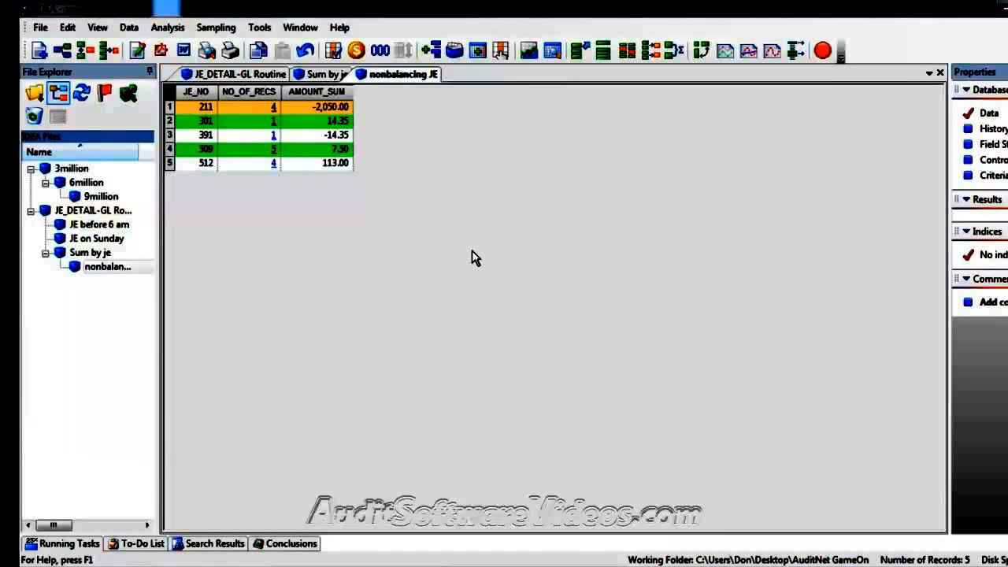
Generate an IDEAScript macro from the Excel import, Summarization and Record Extraction tasks in the Project Overview
{"action": "left_click", "coordinate": [41, 28]}
{"action": "left_click", "coordinate": [63, 65]}
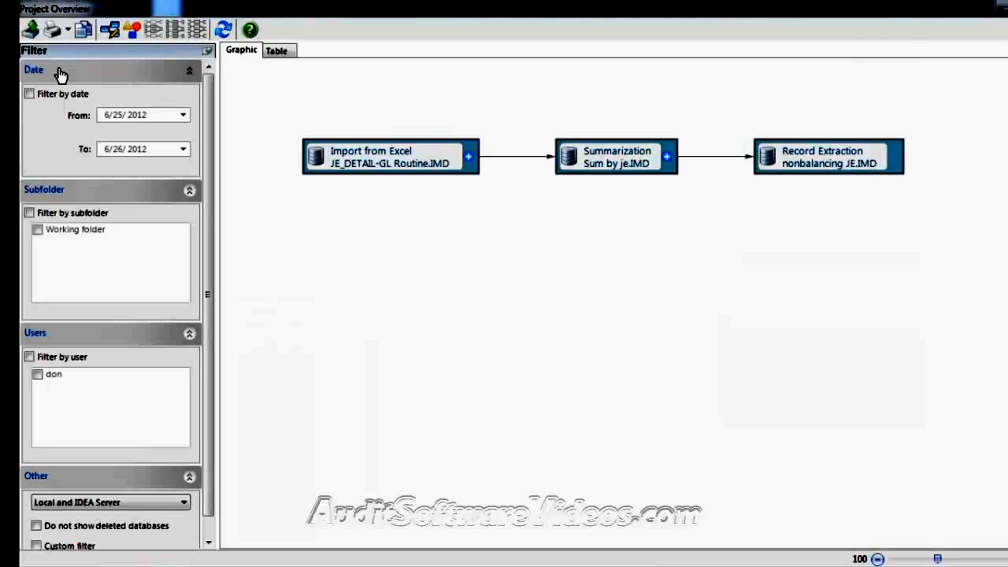
{"action": "left_click", "coordinate": [130, 31]}
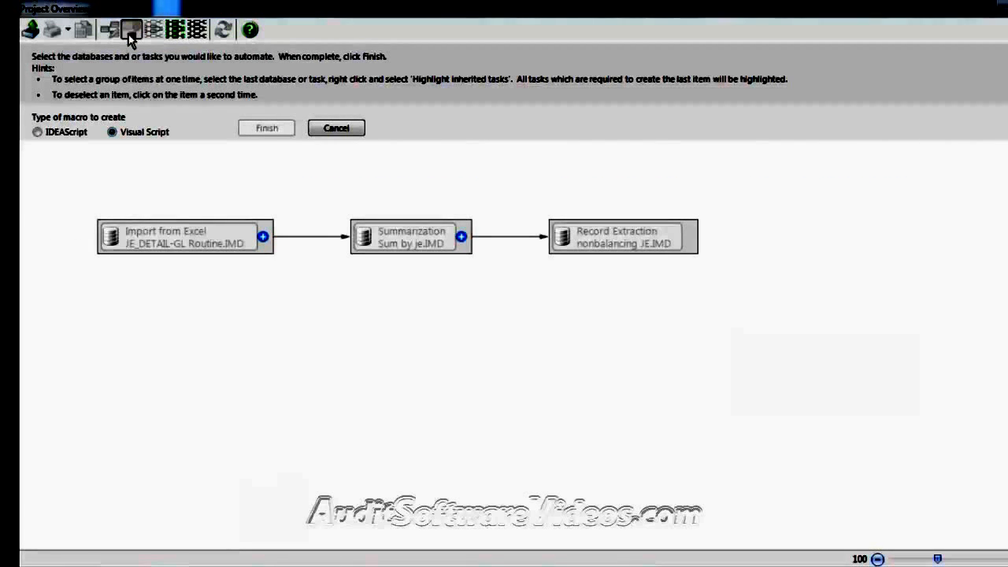
{"action": "left_click", "coordinate": [39, 131]}
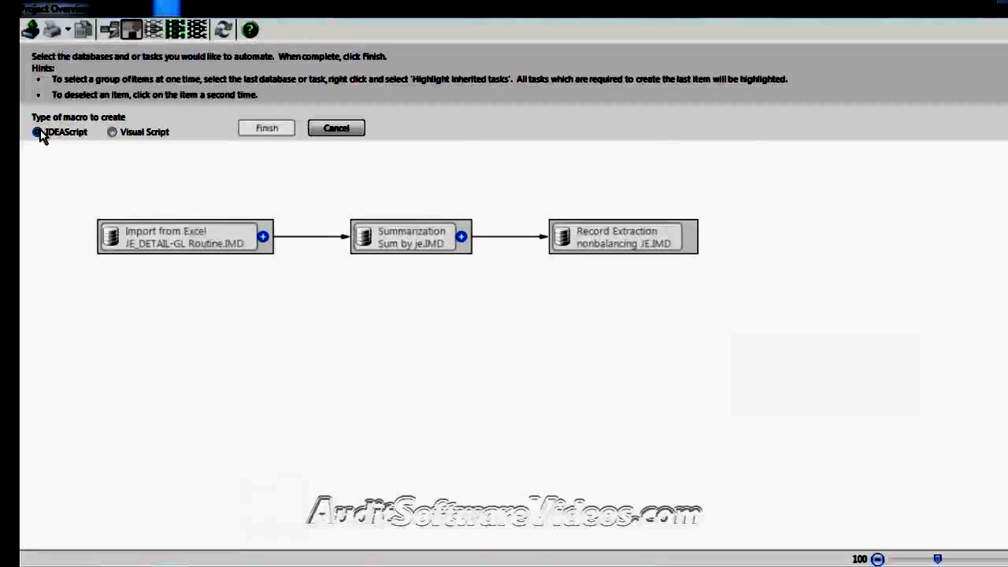
{"action": "left_click", "coordinate": [113, 237]}
{"action": "left_click", "coordinate": [361, 236]}
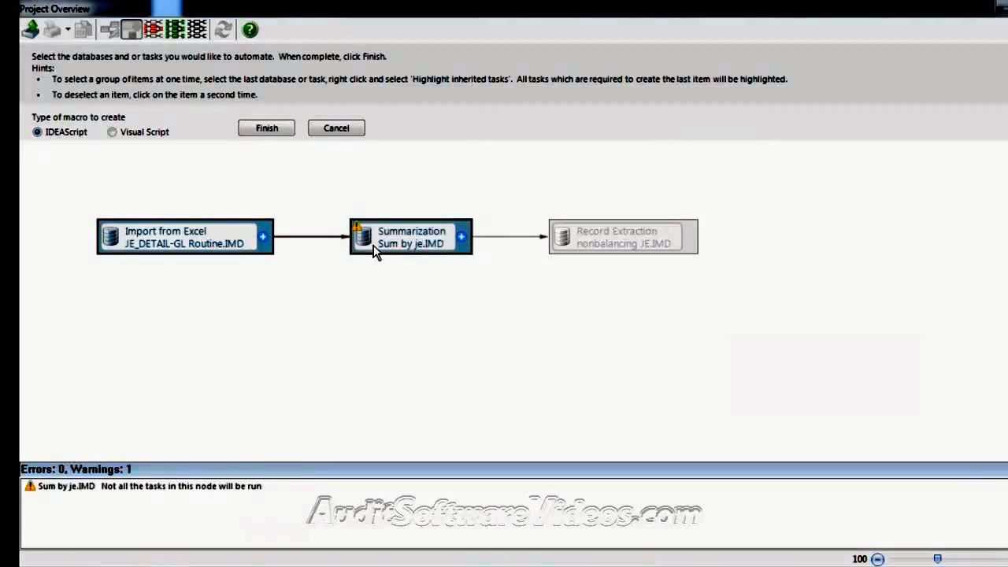
{"action": "left_click", "coordinate": [641, 233]}
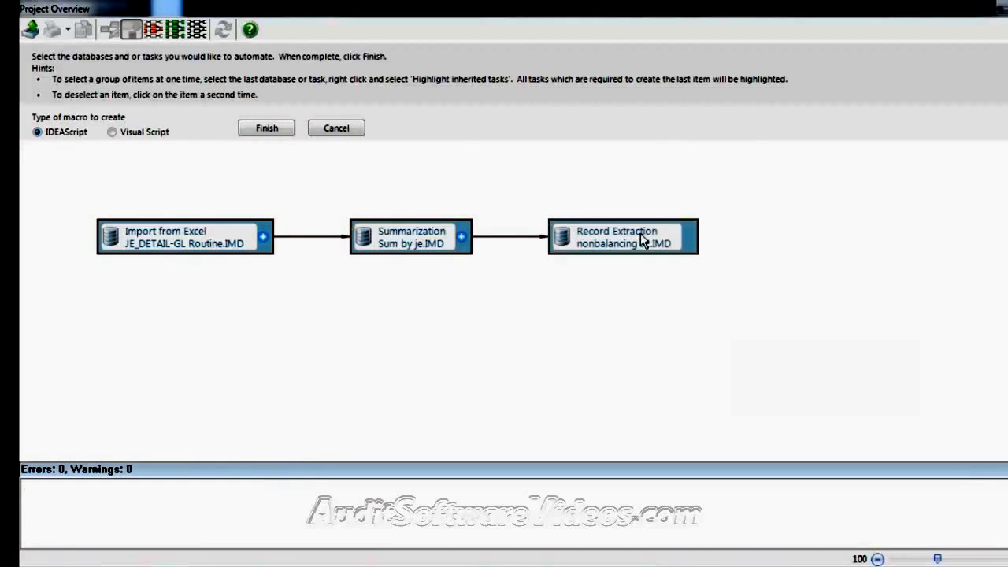
{"action": "left_click", "coordinate": [277, 129]}
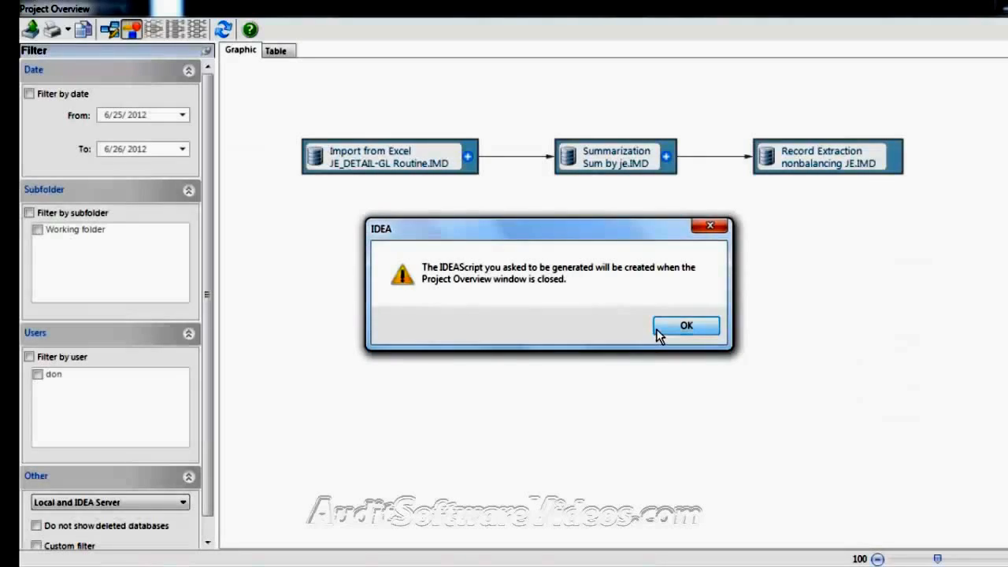
{"action": "left_click", "coordinate": [658, 332]}
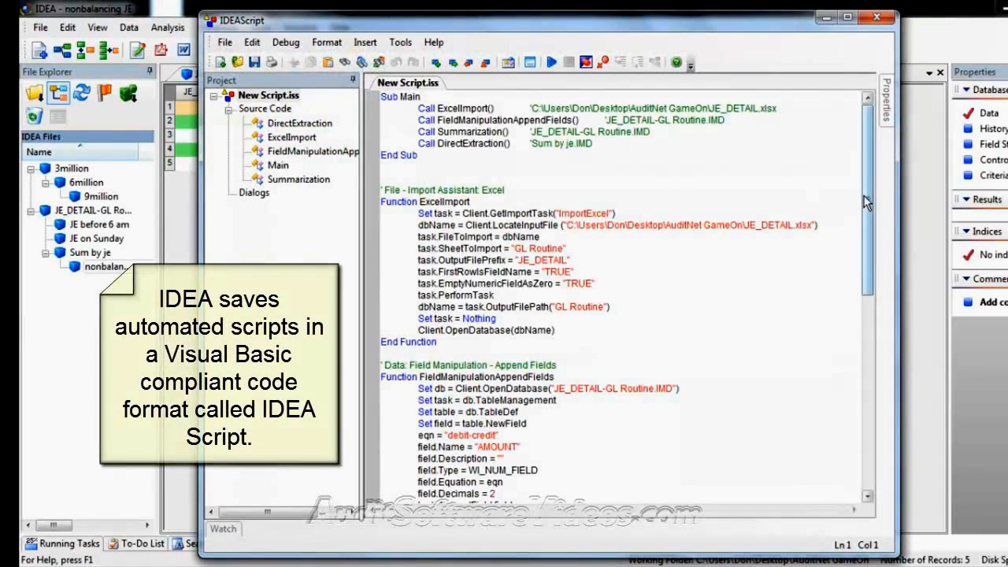
Save the generated script as "nb JE" in the AuditNet GameOn folder, using the IDEAScript files (*.iss) type
{"action": "left_click_drag", "start_coordinate": [865, 196], "coordinate": [856, 145]}
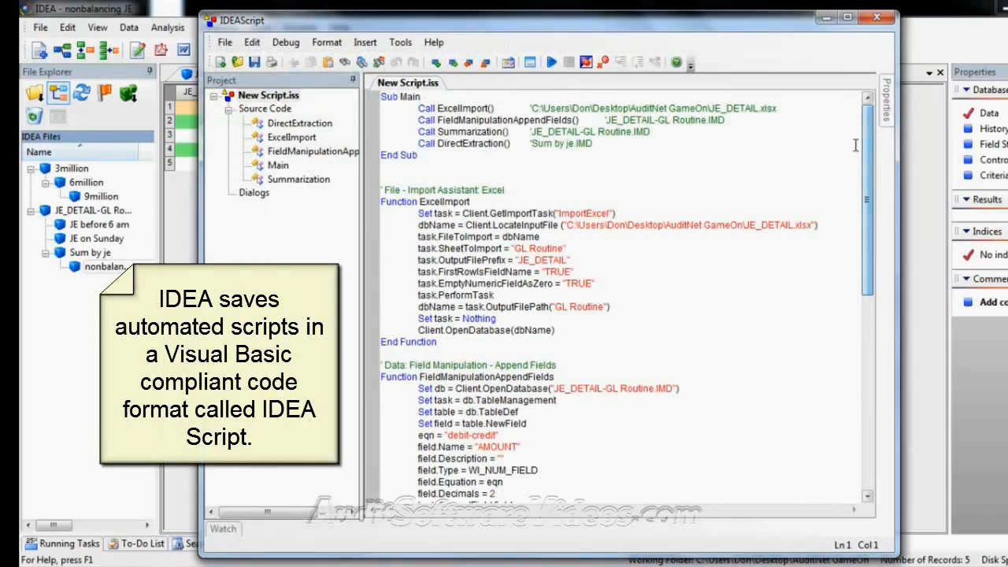
{"action": "left_click", "coordinate": [224, 45]}
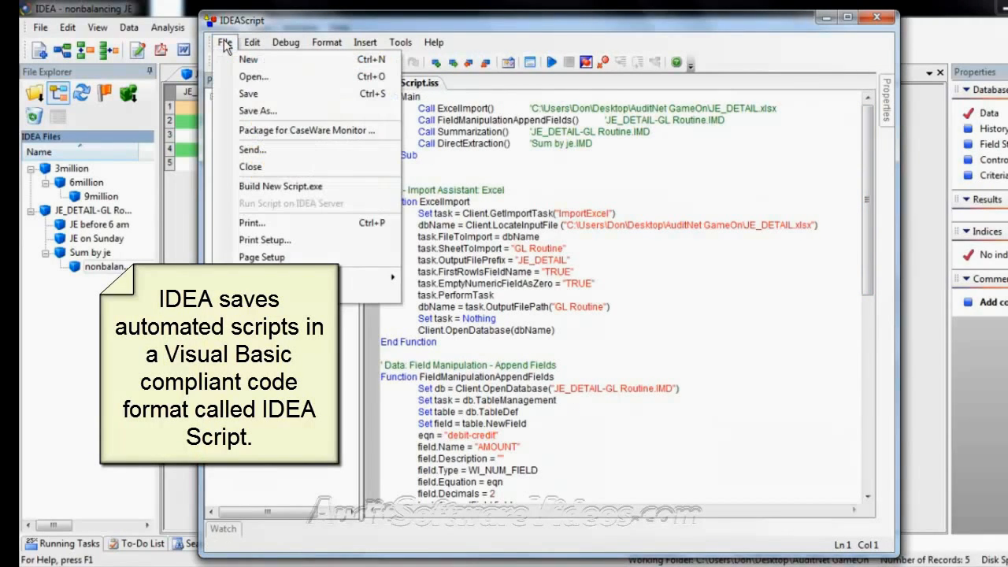
{"action": "left_click", "coordinate": [250, 108]}
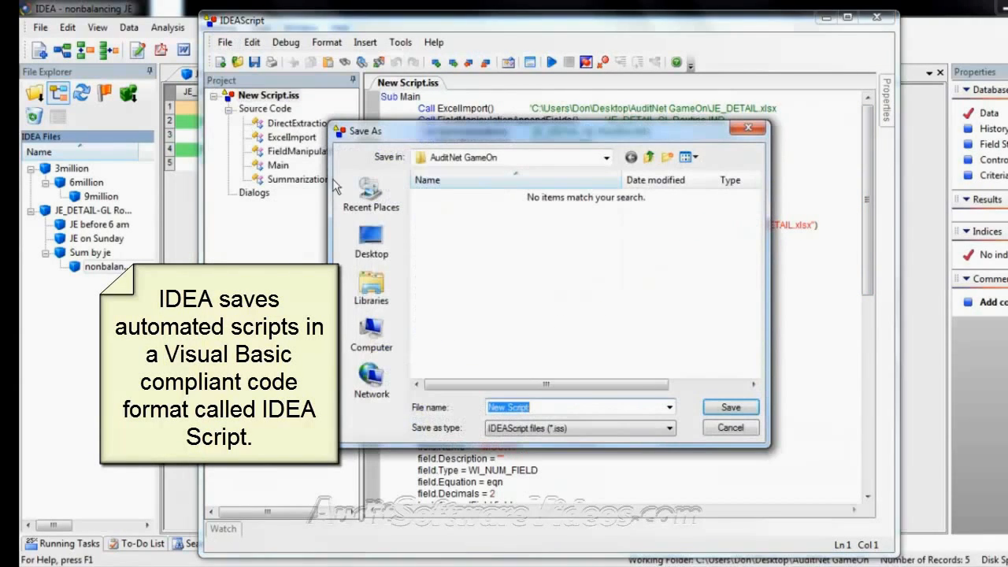
{"action": "left_click", "coordinate": [670, 428]}
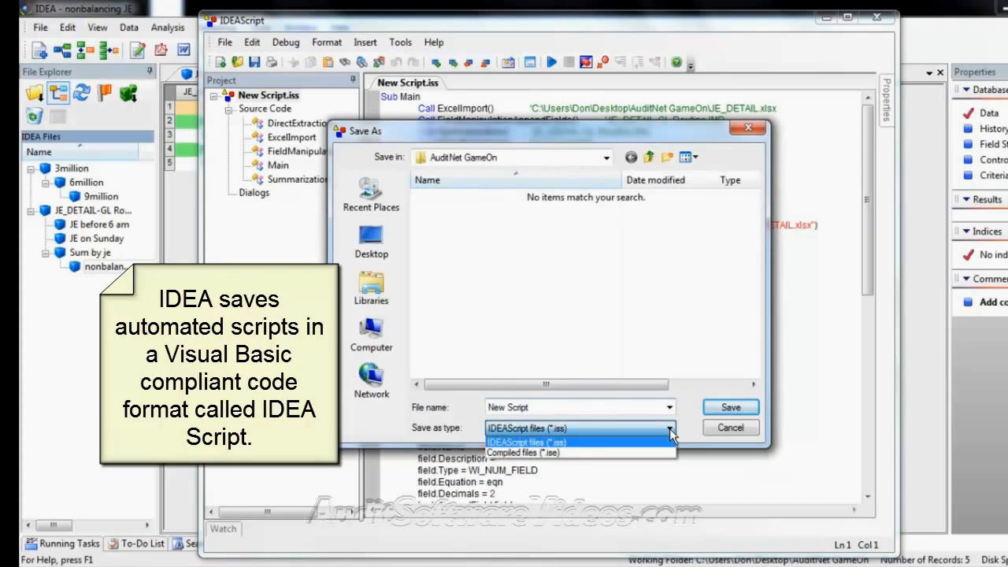
{"action": "left_click", "coordinate": [670, 429]}
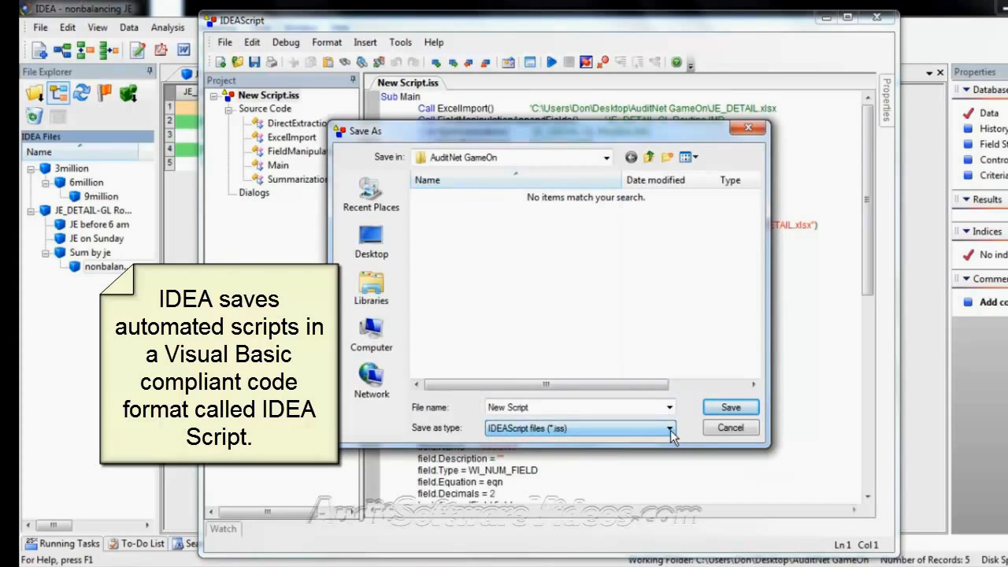
{"action": "left_click", "coordinate": [670, 430]}
{"action": "left_click", "coordinate": [671, 430]}
{"action": "left_click", "coordinate": [671, 430]}
{"action": "left_click", "coordinate": [671, 430]}
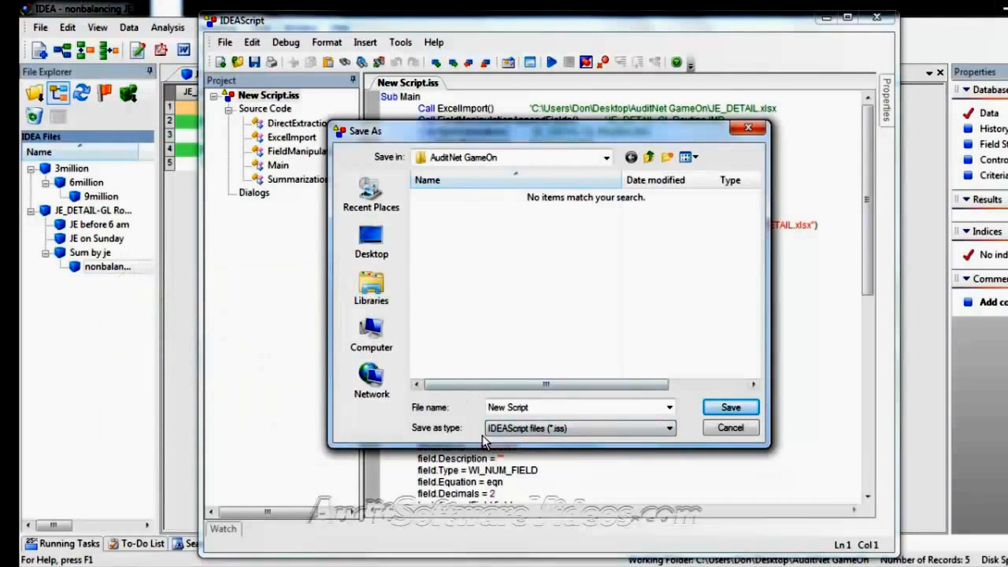
{"action": "triple_click", "coordinate": [536, 406]}
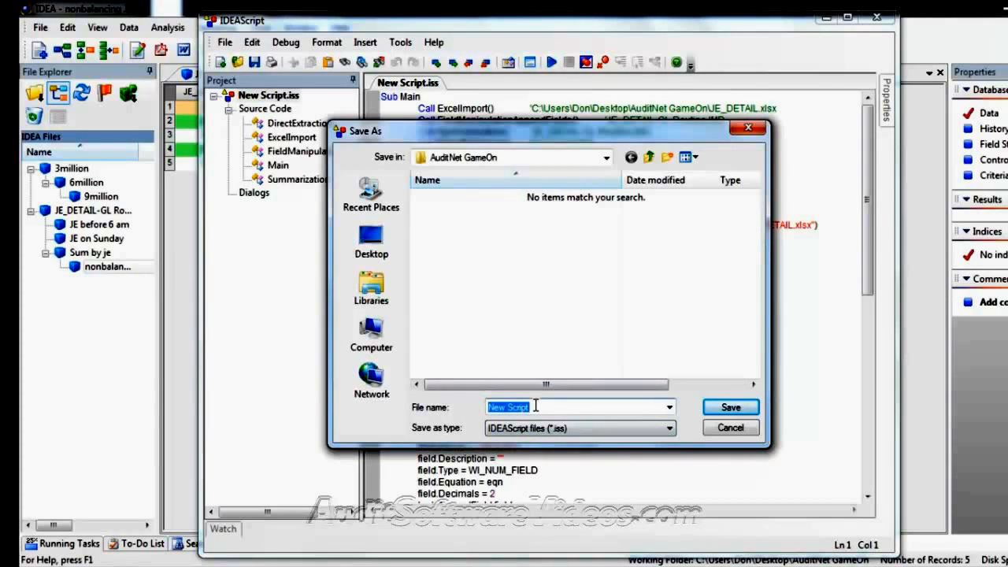
{"action": "type", "text": "n"}
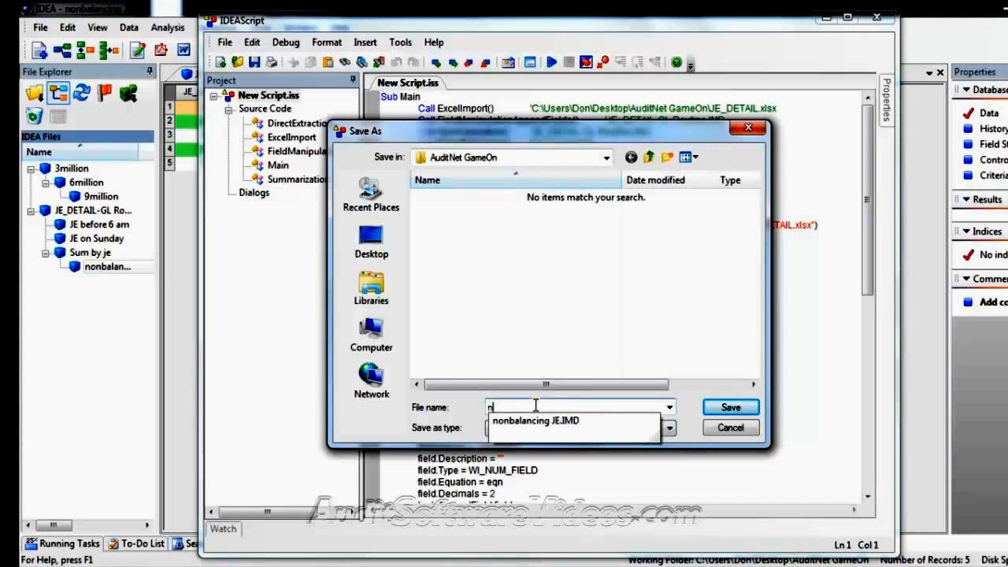
{"action": "type", "text": "b JE"}
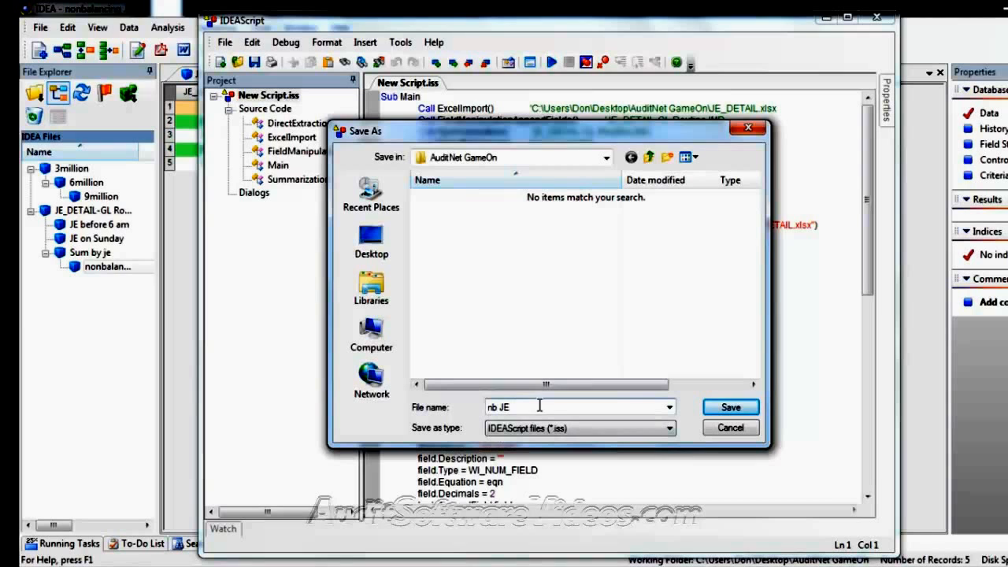
{"action": "left_click", "coordinate": [730, 407]}
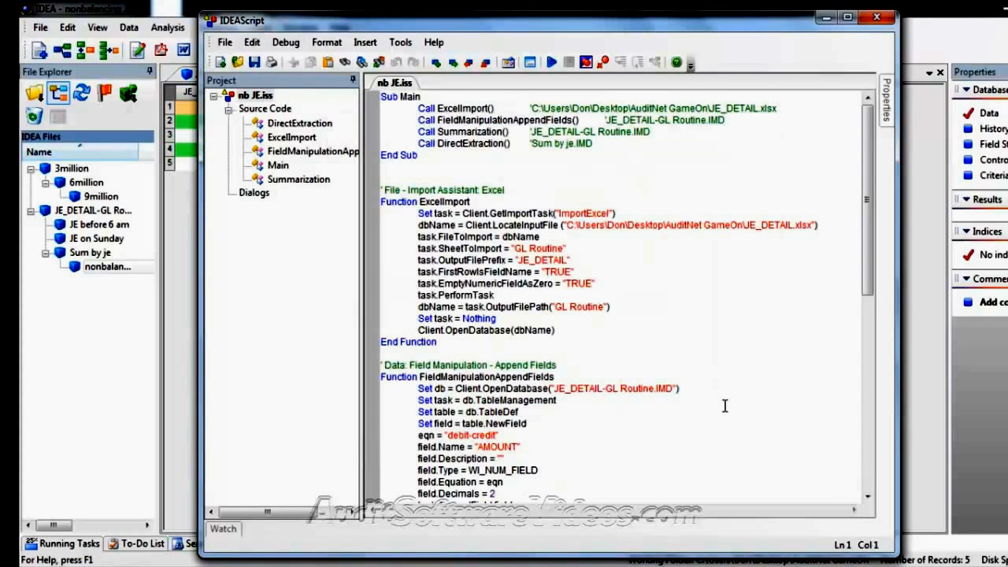
Close the script editor and all open database windows
{"action": "left_click", "coordinate": [876, 16]}
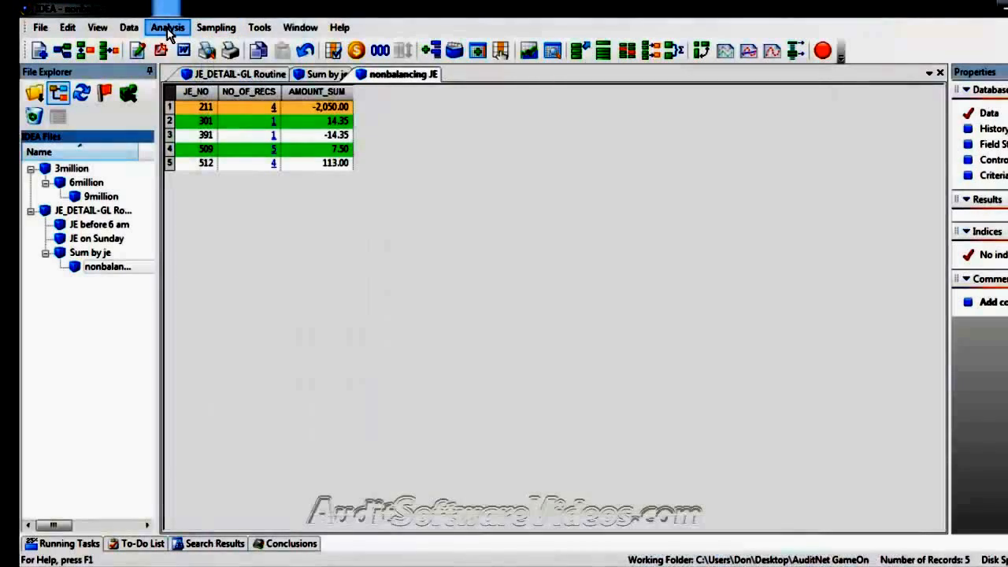
{"action": "left_click", "coordinate": [300, 27]}
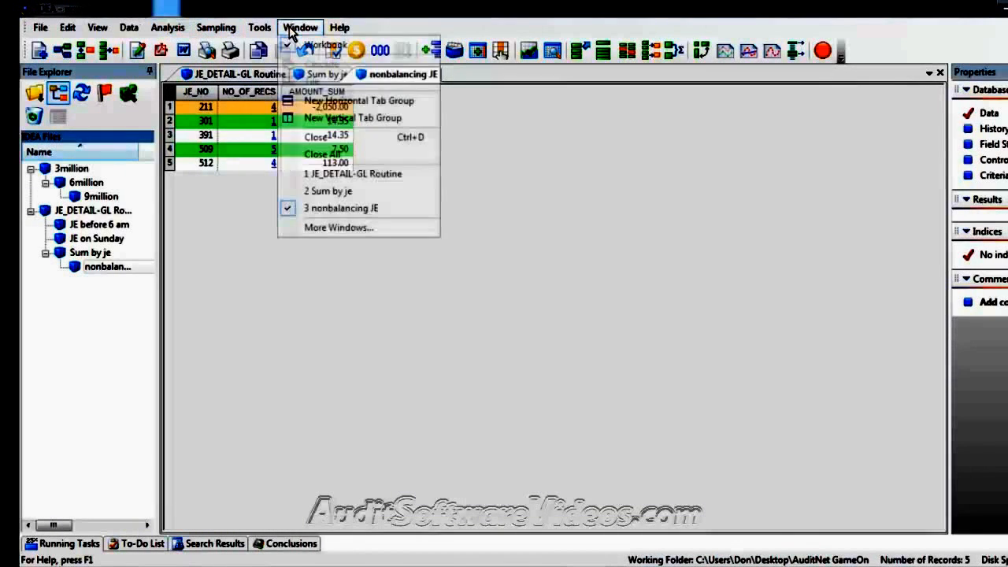
{"action": "left_click", "coordinate": [316, 153]}
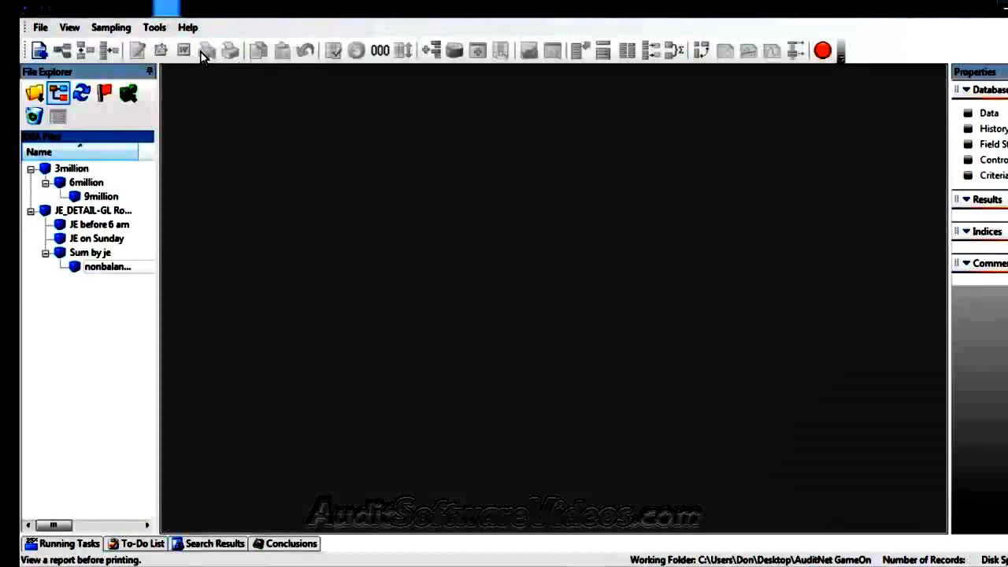
Open the saved "nb JE.iss" macro in the IDEAScript editor
{"action": "left_click", "coordinate": [155, 27]}
{"action": "mouse_move", "coordinate": [174, 64]}
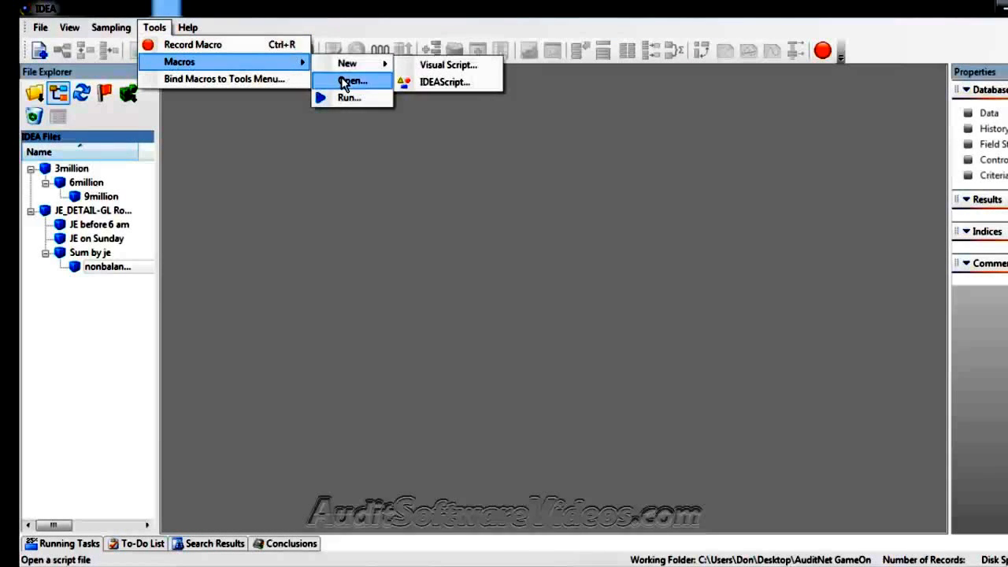
{"action": "left_click", "coordinate": [342, 79]}
{"action": "double_click", "coordinate": [428, 199]}
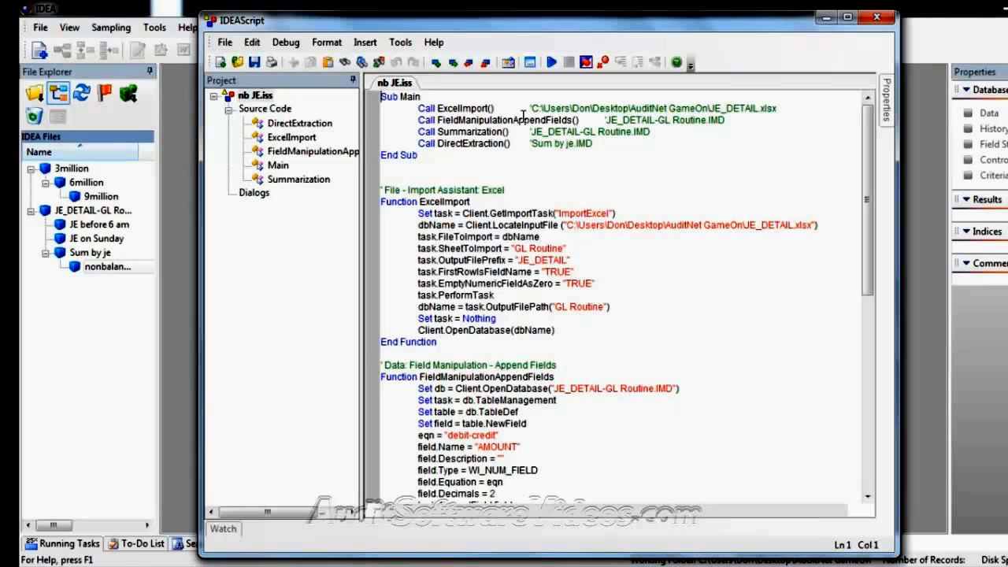
Run the nb JE script, replacing the existing JE_DETAIL-GL Routine, Sum by je and nonbalancing JE databases
{"action": "left_click", "coordinate": [551, 63]}
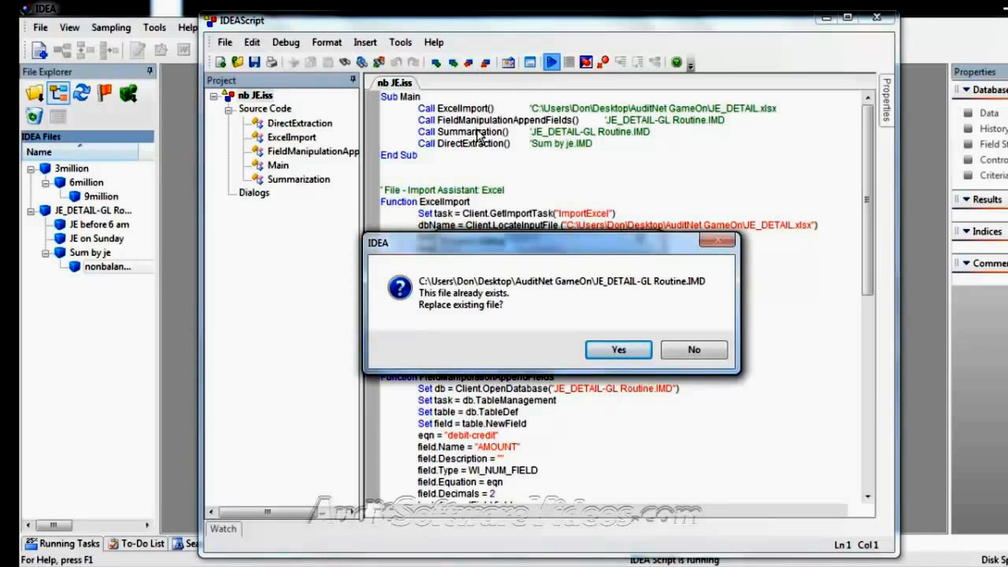
{"action": "left_click", "coordinate": [593, 356]}
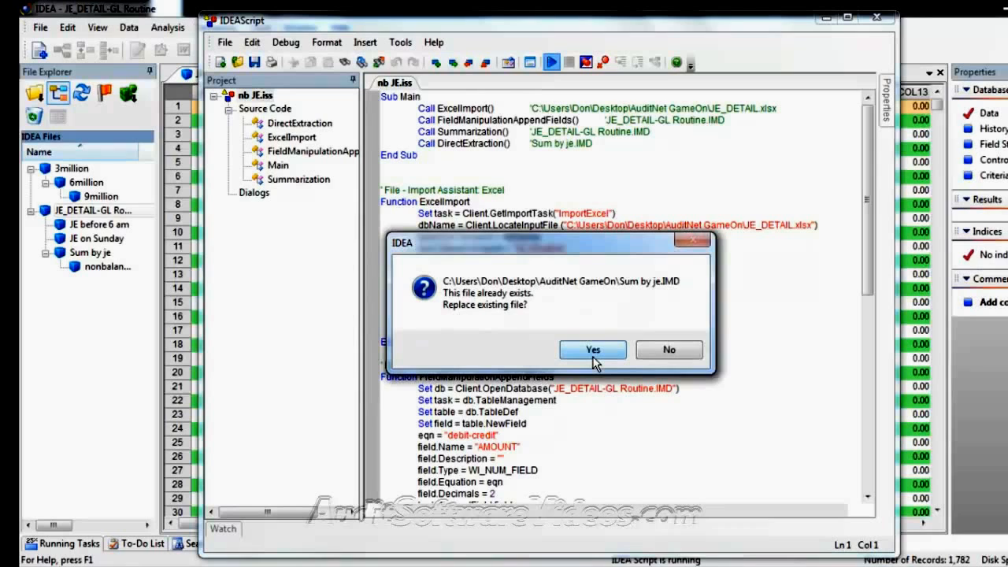
{"action": "left_click", "coordinate": [593, 356]}
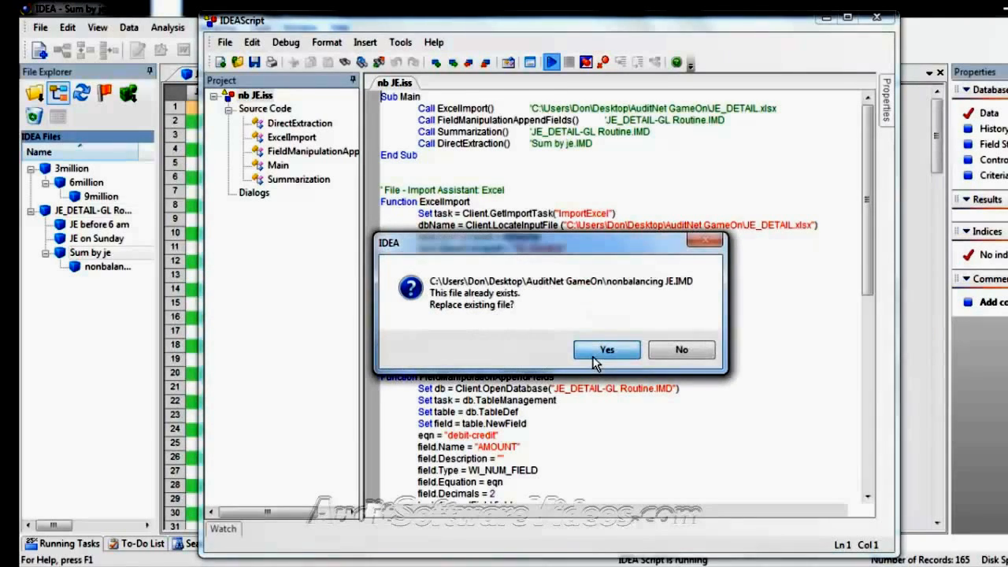
{"action": "left_click", "coordinate": [594, 352]}
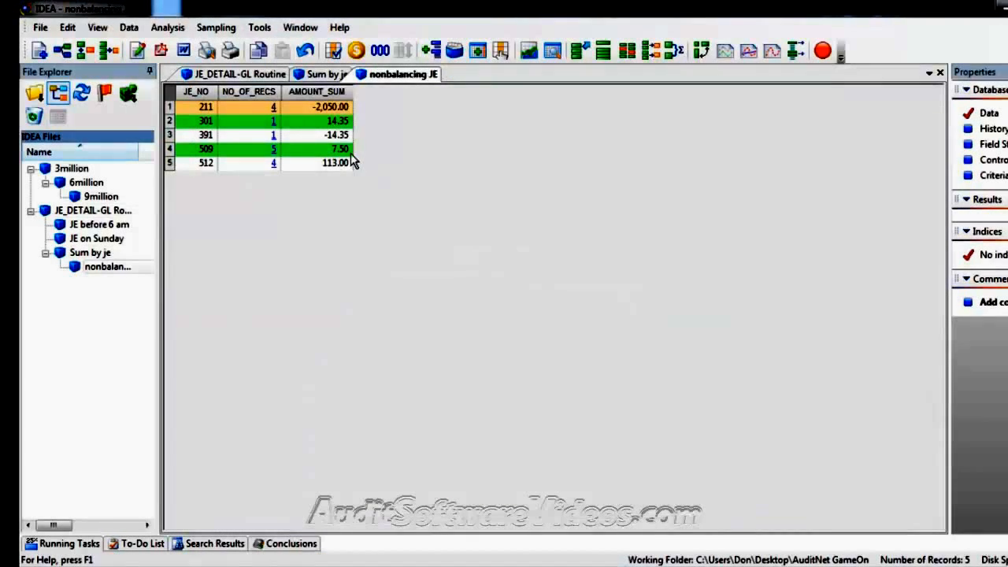